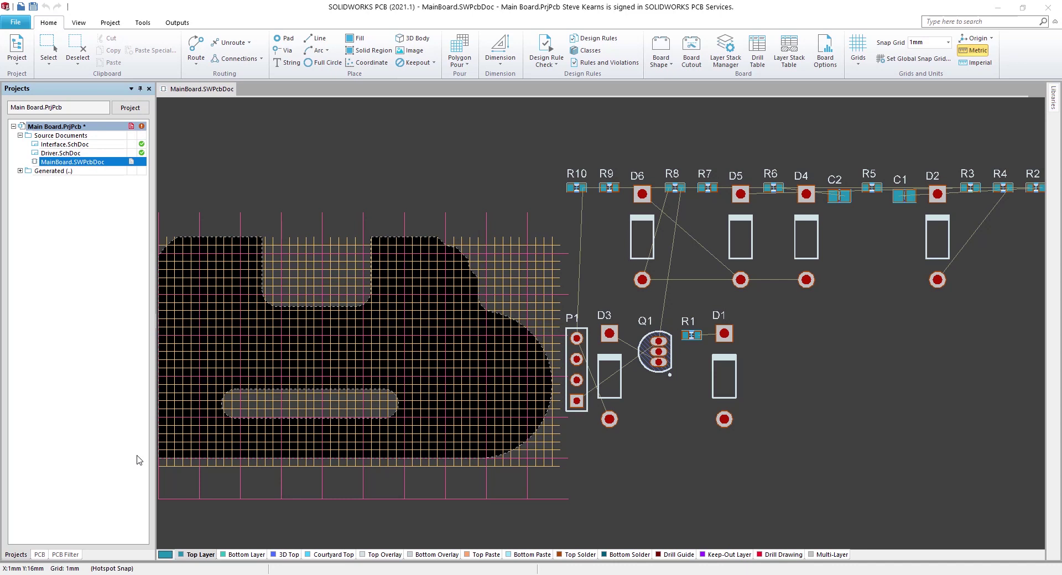
Change the board's fine visible grid from lines to dots
{"action": "left_click", "coordinate": [858, 66]}
{"action": "left_click", "coordinate": [868, 102]}
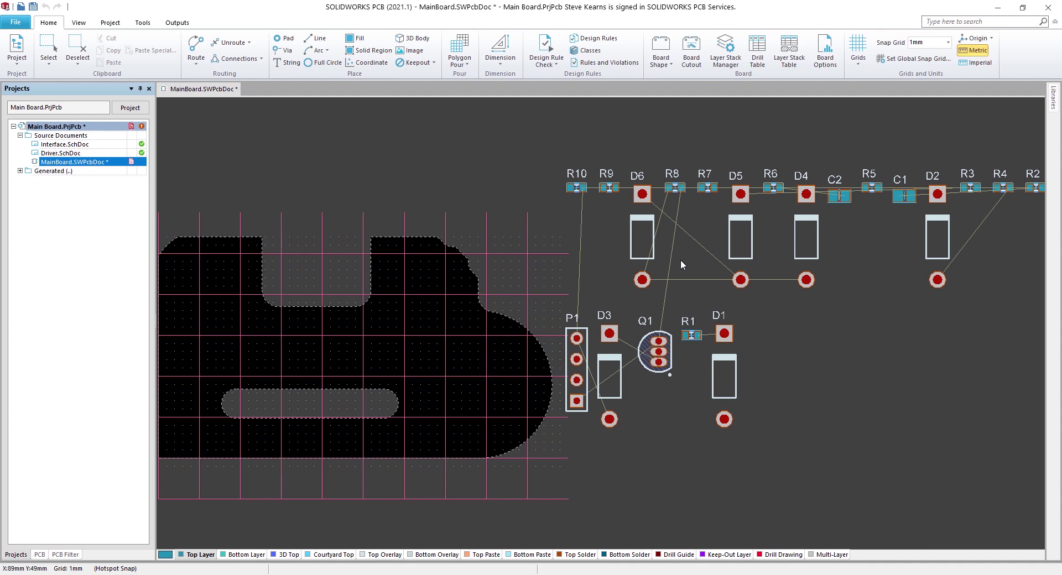
Import changes from Main Board.PrjPcb, validate them and review the check messages, closing the change order without executing it
{"action": "left_click", "coordinate": [17, 59]}
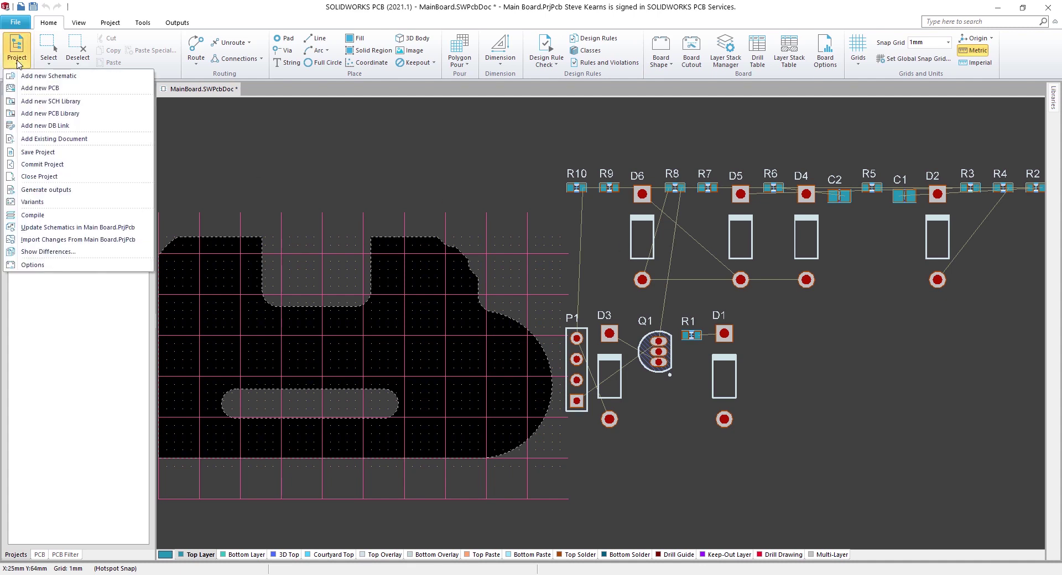
{"action": "left_click", "coordinate": [48, 238]}
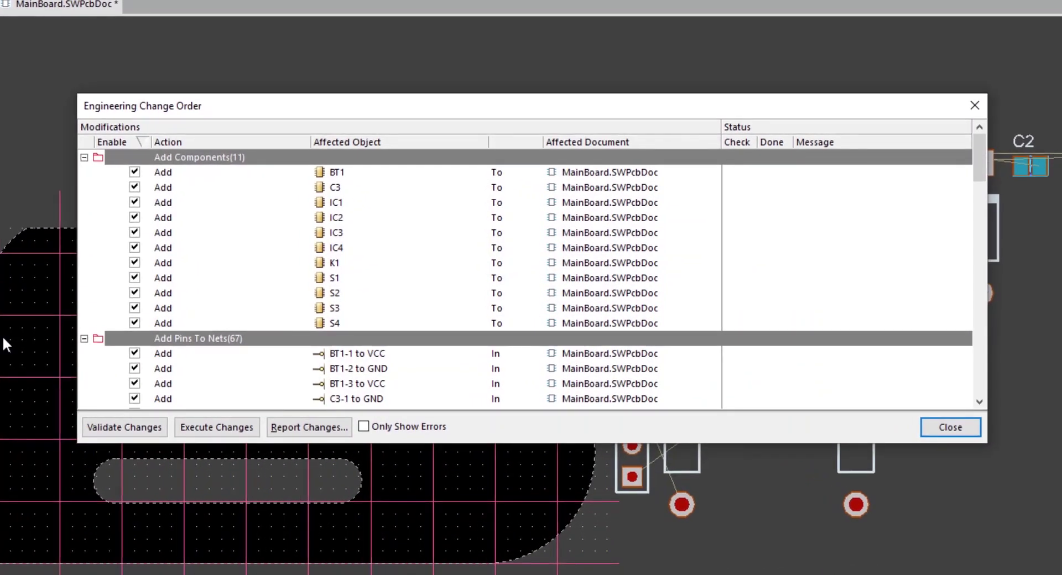
{"action": "left_click", "coordinate": [131, 426]}
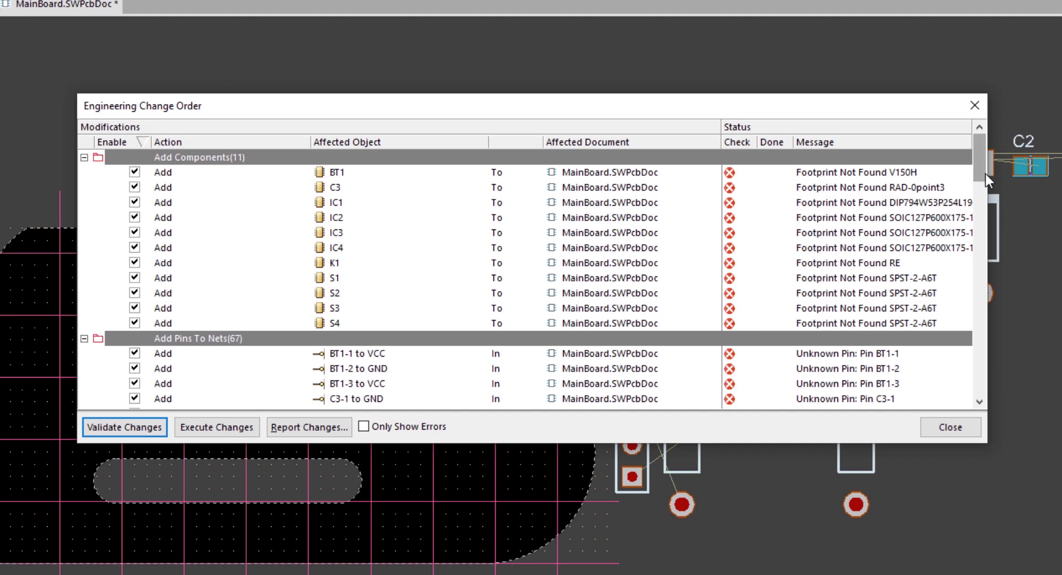
{"action": "scroll", "coordinate": [984, 173], "scroll_direction": "down", "scroll_amount": 4}
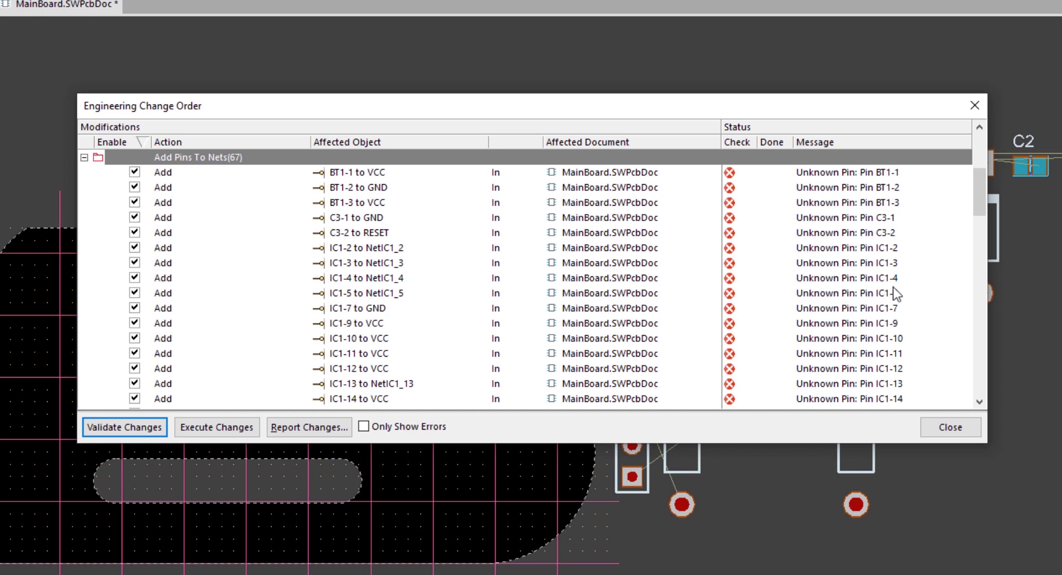
{"action": "left_click_drag", "start_coordinate": [982, 213], "coordinate": [975, 165]}
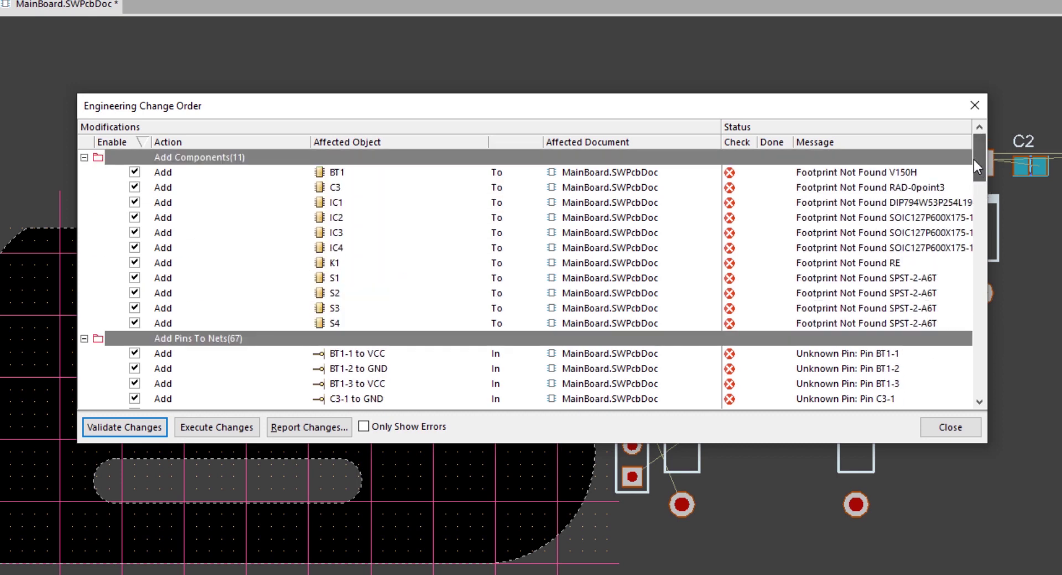
{"action": "left_click", "coordinate": [947, 424]}
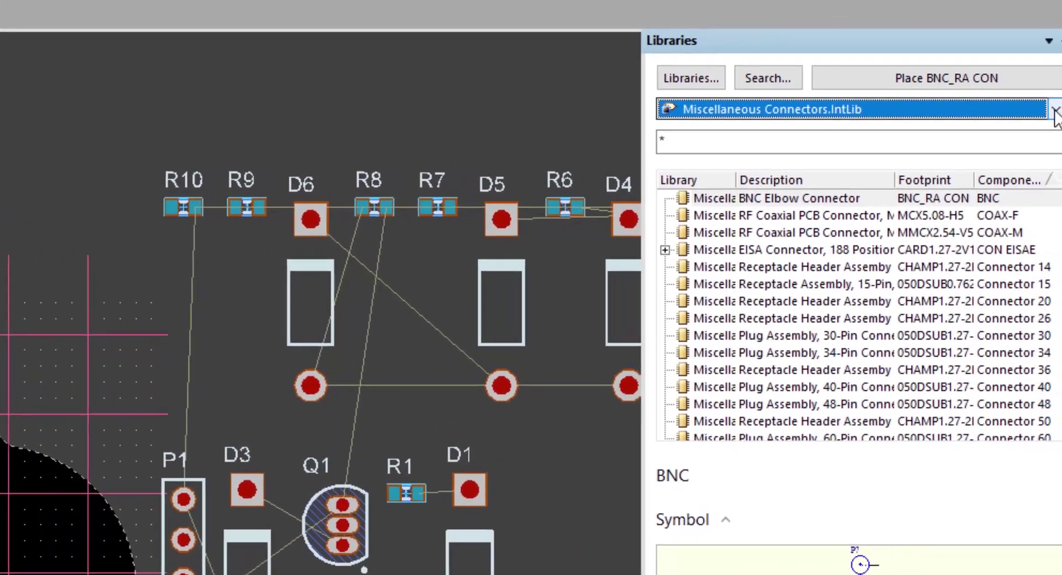
Install Library1_SK.IntLib, Library1_SK.PcbLib, Library2_SK.PCBLIB and Library2_SK.SCHLIB from Main Board's Libraries folder
{"action": "left_click", "coordinate": [1054, 110]}
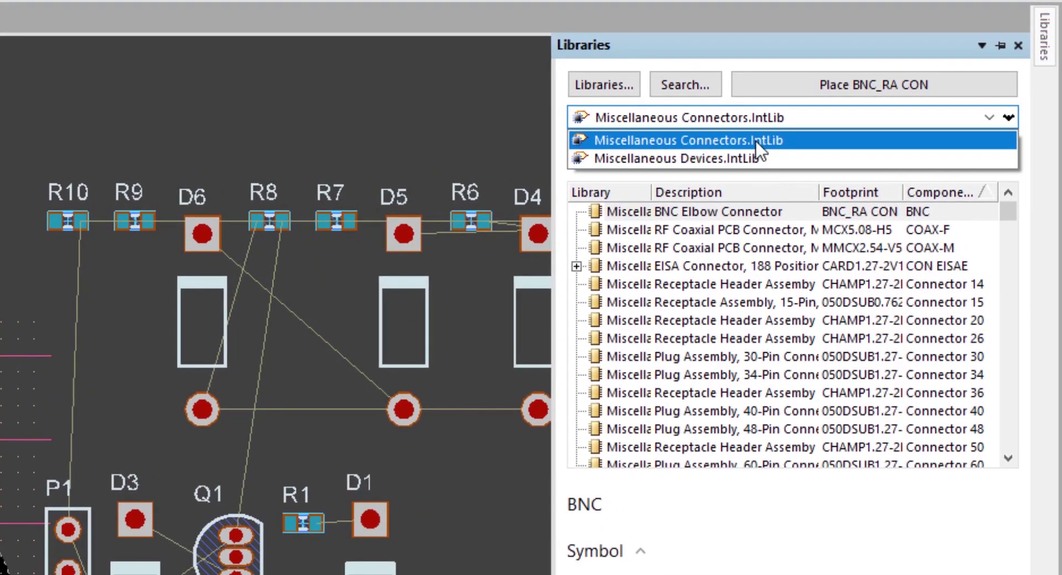
{"action": "left_click", "coordinate": [605, 85]}
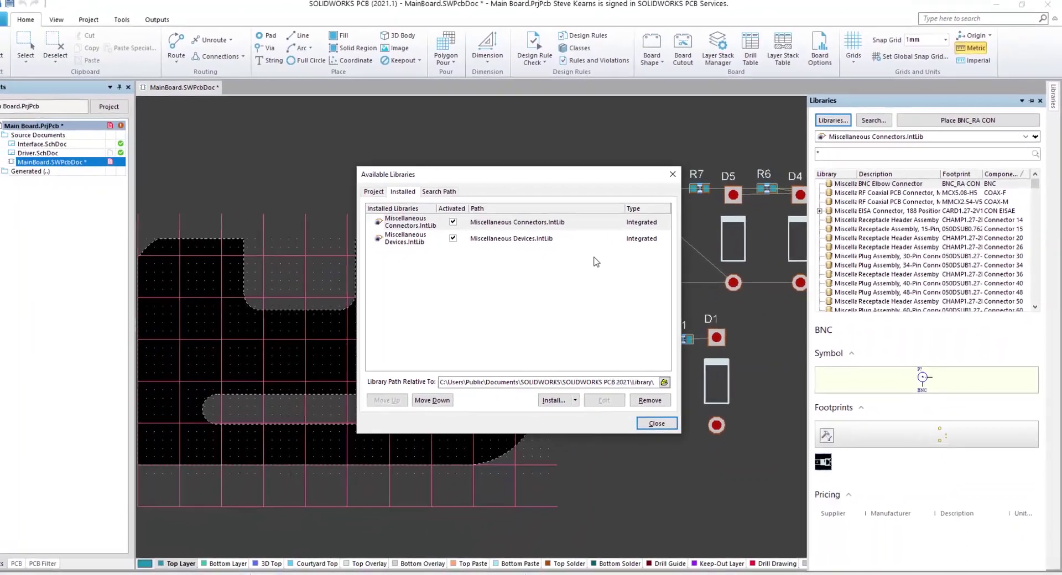
{"action": "left_click", "coordinate": [575, 400]}
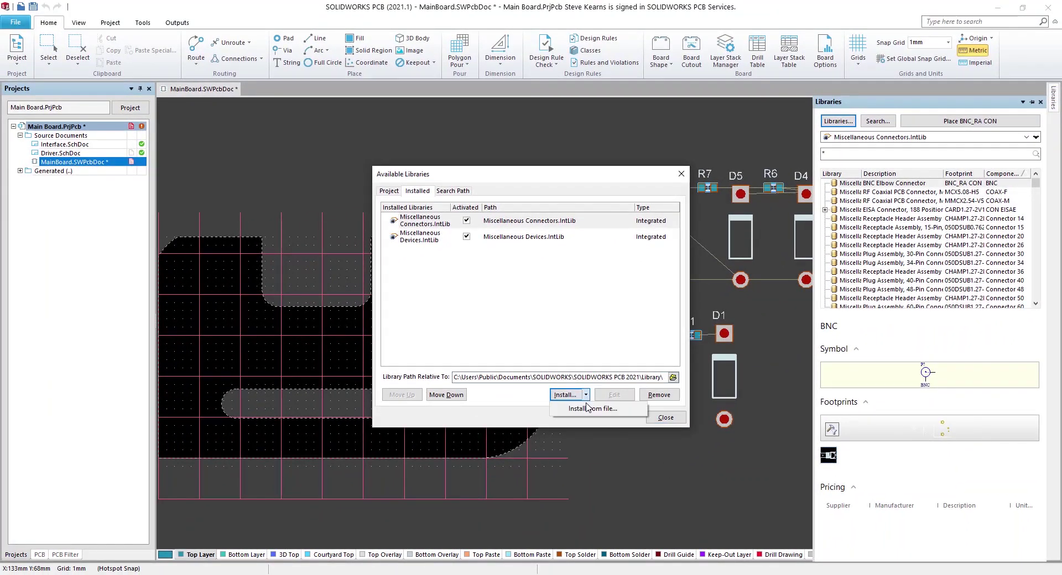
{"action": "left_click", "coordinate": [588, 407]}
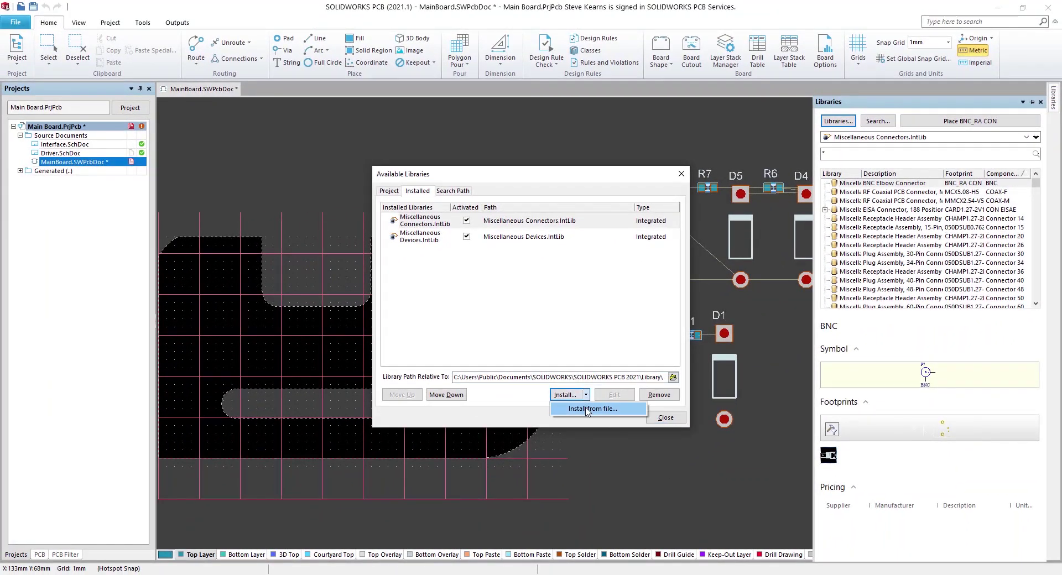
{"action": "left_click", "coordinate": [397, 275]}
{"action": "double_click", "coordinate": [519, 273]}
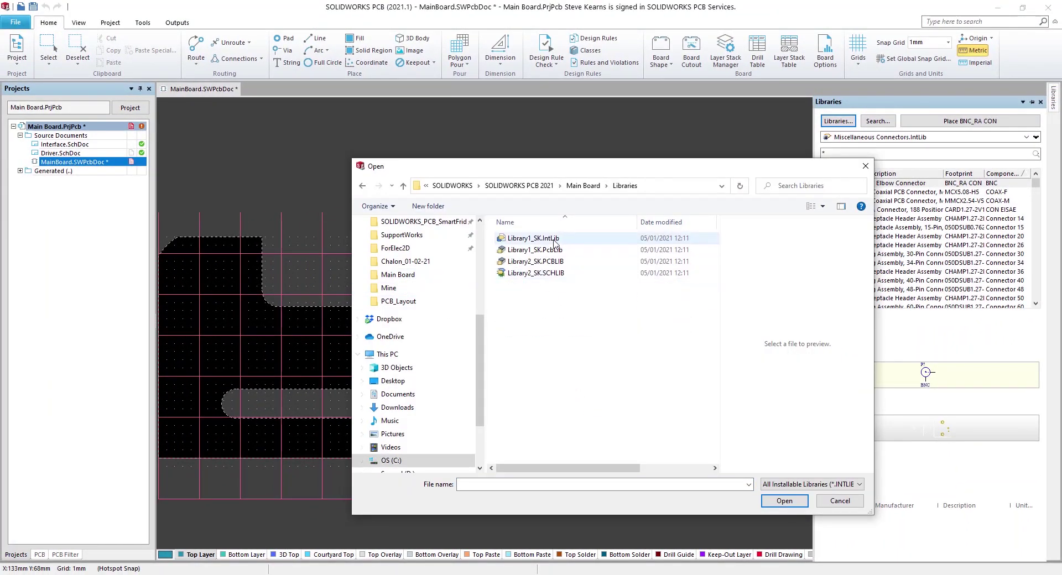
{"action": "left_click", "coordinate": [531, 237]}
{"action": "left_click", "coordinate": [555, 273], "text": "shift"}
{"action": "left_click", "coordinate": [784, 500]}
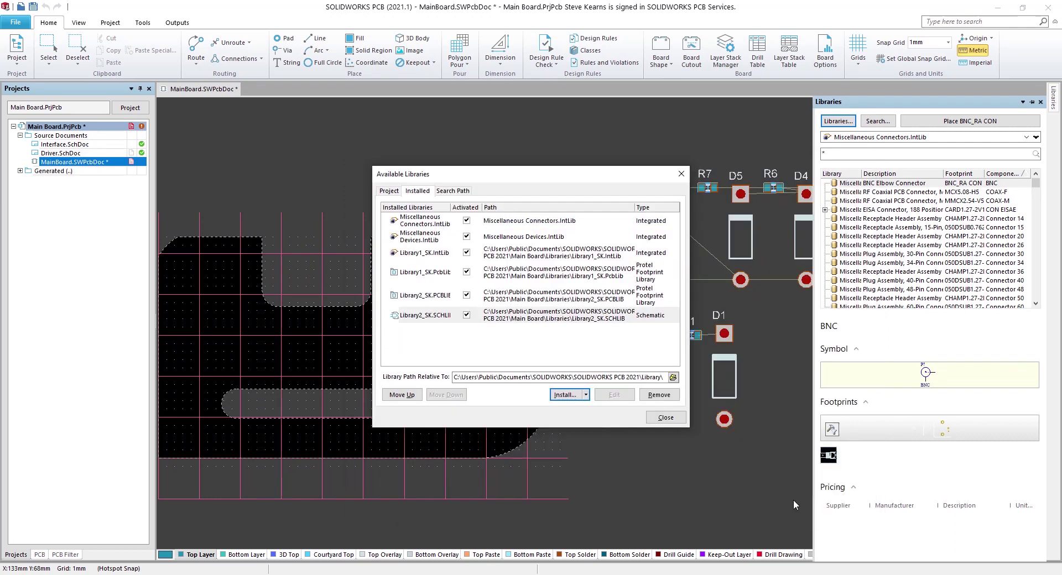
Remove Miscellaneous Connectors.IntLib and Miscellaneous Devices.IntLib from the installed libraries and close the library list
{"action": "left_click", "coordinate": [532, 225]}
{"action": "left_click", "coordinate": [504, 239], "text": "shift"}
{"action": "left_click", "coordinate": [658, 395]}
{"action": "left_click", "coordinate": [669, 418]}
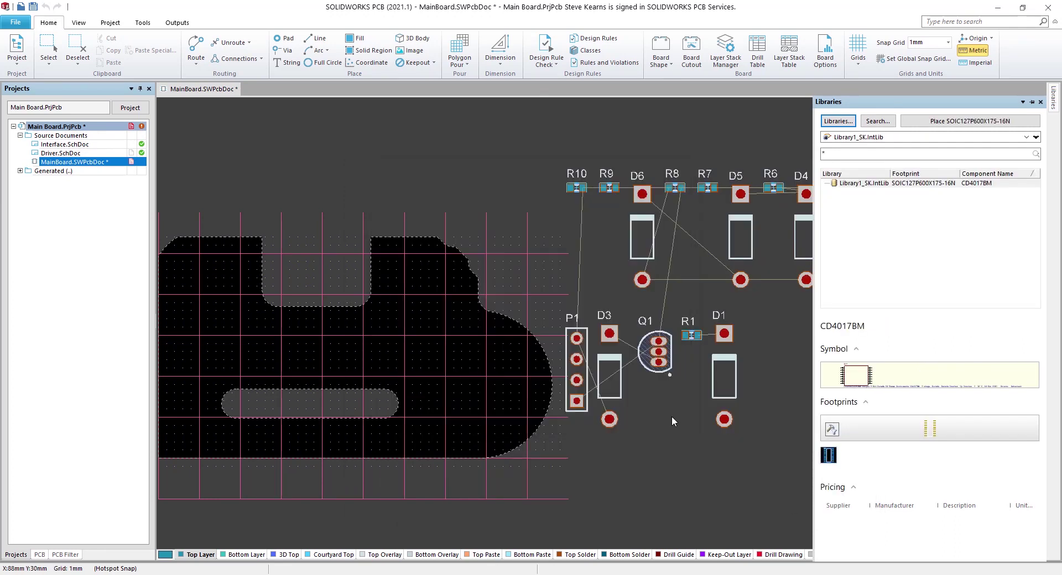
Include footprints in the library display and select Library2_SK.PCBLIB
{"action": "left_click", "coordinate": [1035, 136]}
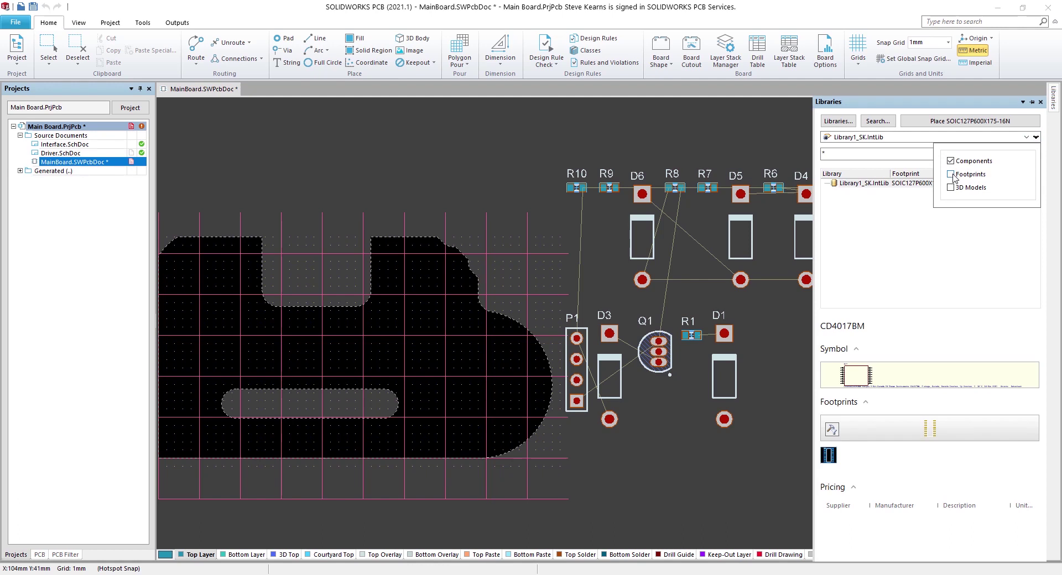
{"action": "left_click", "coordinate": [954, 216]}
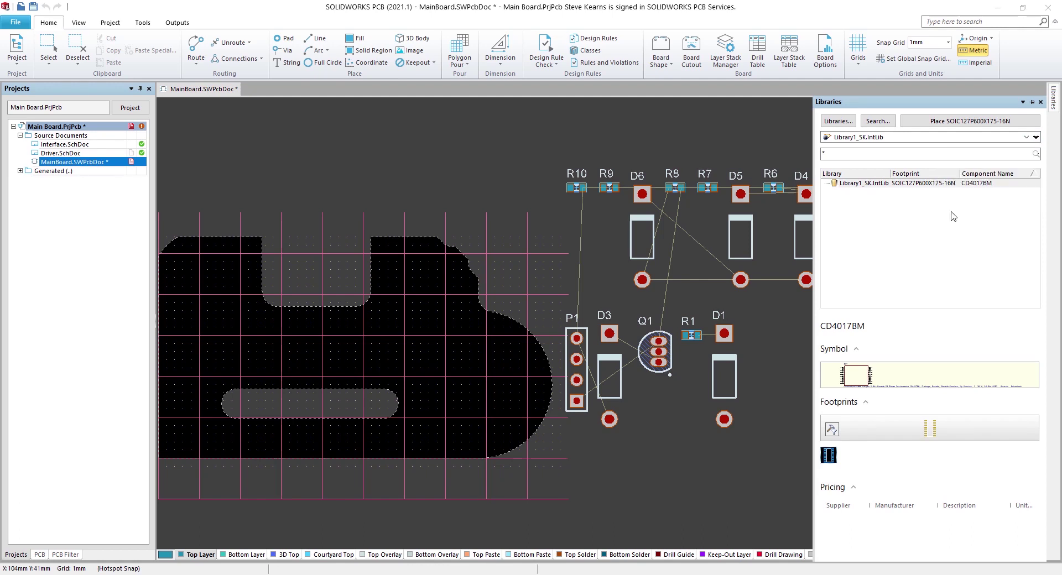
{"action": "left_click", "coordinate": [1036, 136]}
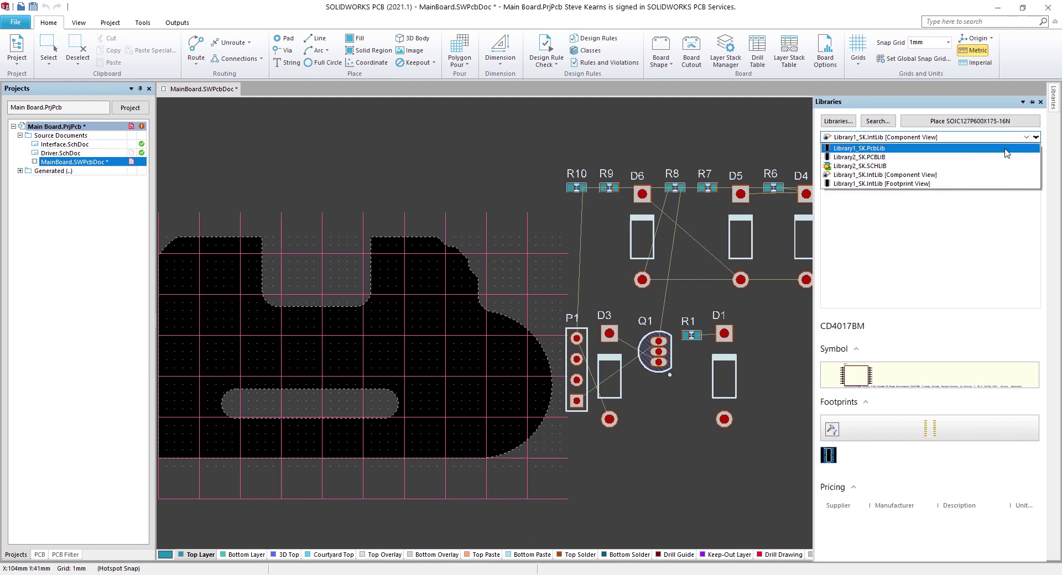
{"action": "left_click", "coordinate": [937, 160]}
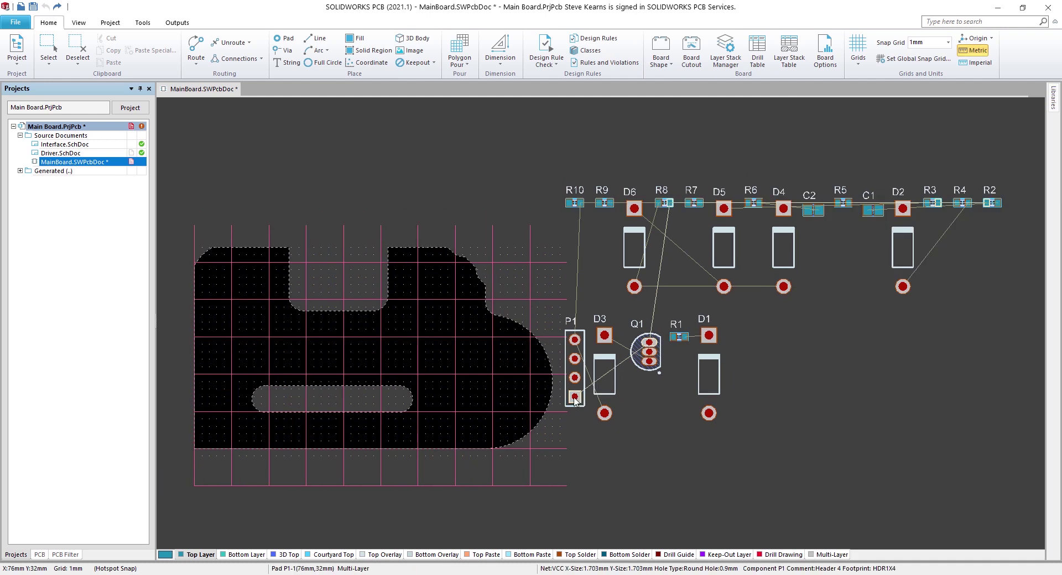
Place header P1 horizontally near the board's lower edge and diode D3 horizontally just above it
{"action": "left_click_drag", "start_coordinate": [574, 398], "coordinate": [438, 431]}
{"action": "key", "text": "space"}
{"action": "key", "text": "space"}
{"action": "key", "text": "space"}
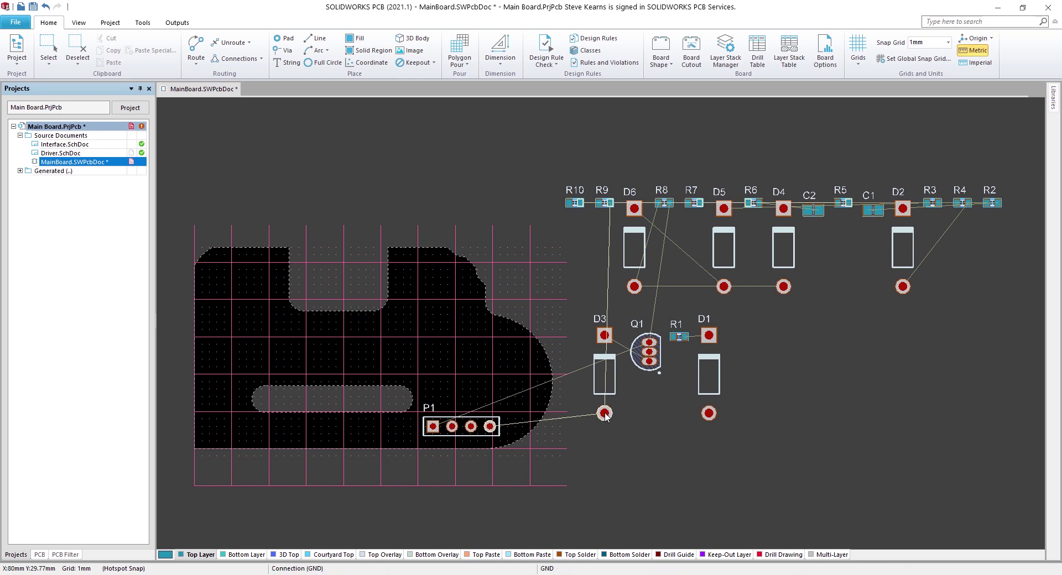
{"action": "left_click_drag", "start_coordinate": [605, 381], "coordinate": [478, 398]}
{"action": "key", "text": "space"}
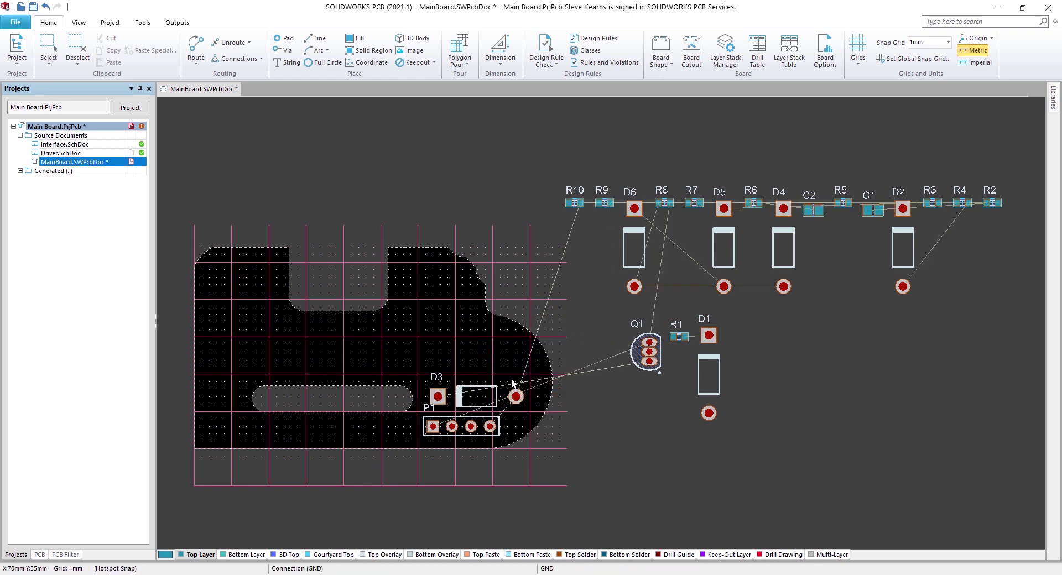
Place transistor Q1 above D3 and put resistor R10 at an angle beside the right end of P1
{"action": "right_click", "coordinate": [651, 76]}
{"action": "mouse_move", "coordinate": [699, 100]}
{"action": "left_click", "coordinate": [832, 126]}
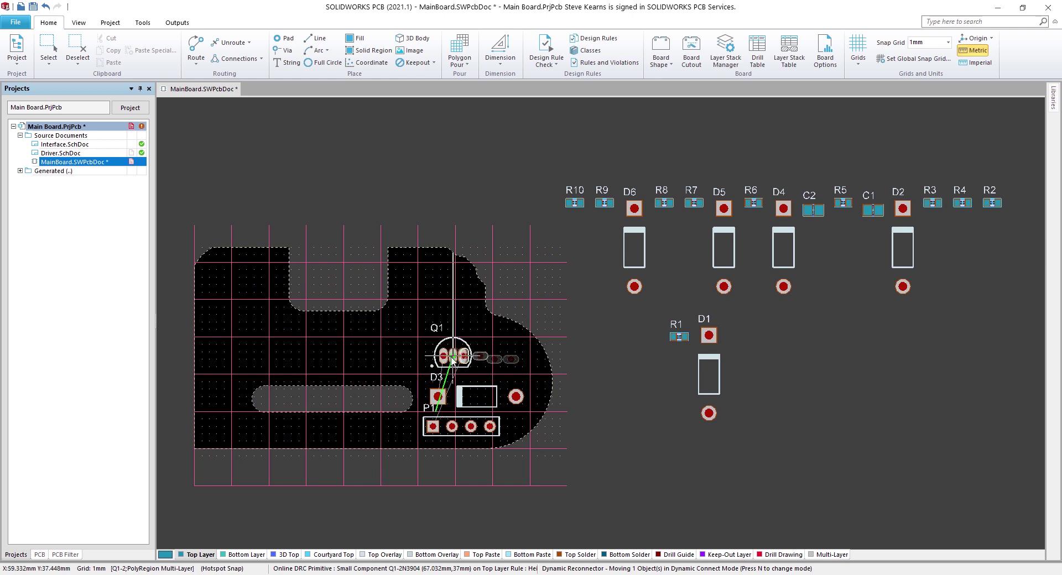
{"action": "left_click", "coordinate": [448, 368]}
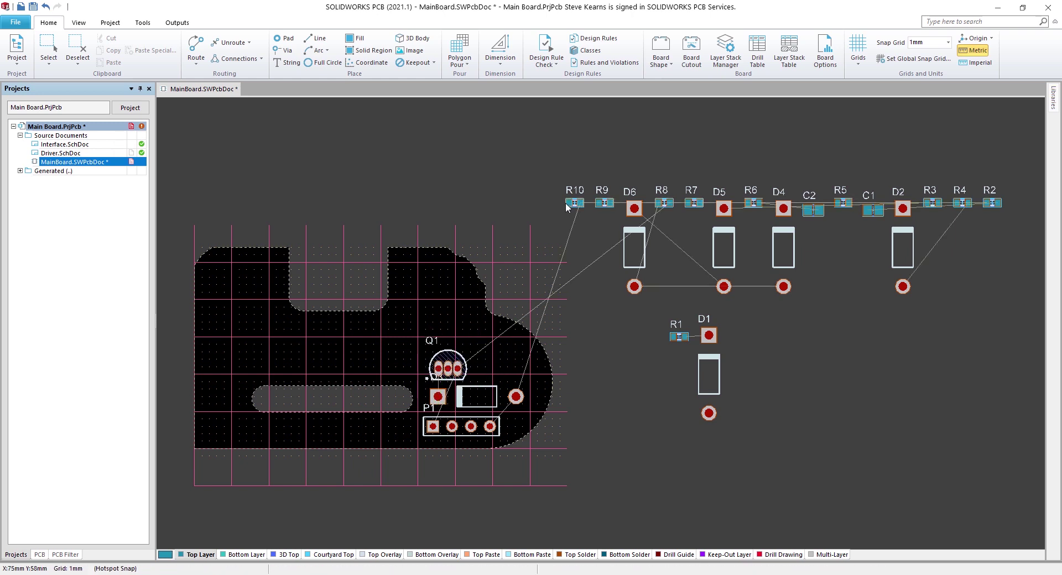
{"action": "left_click_drag", "start_coordinate": [574, 204], "coordinate": [515, 424]}
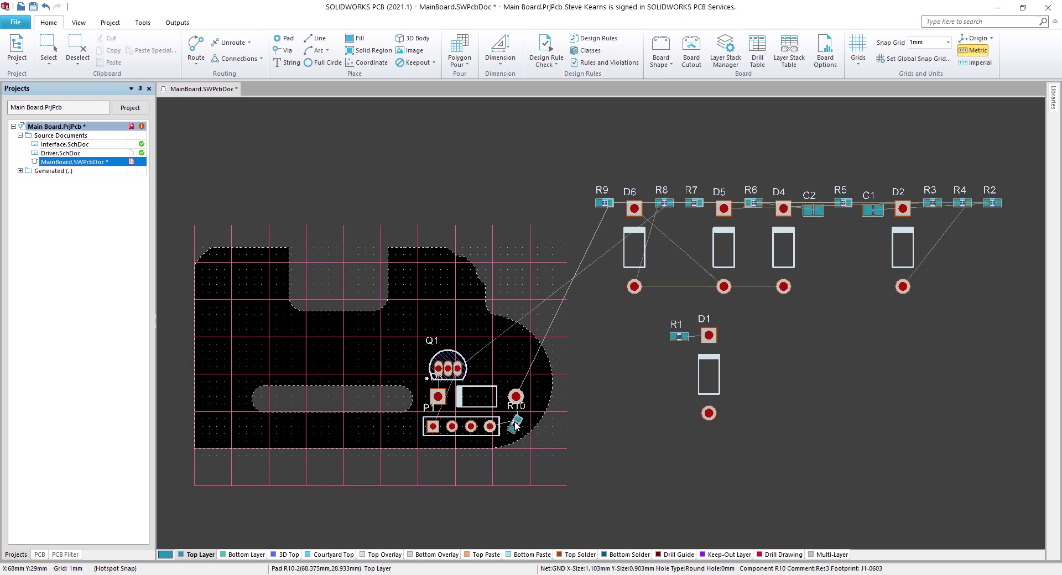
Flip diode D1 to the bottom layer and place it at an angle along the board's curved edge above Q1
{"action": "right_click", "coordinate": [660, 437]}
{"action": "left_click", "coordinate": [818, 414]}
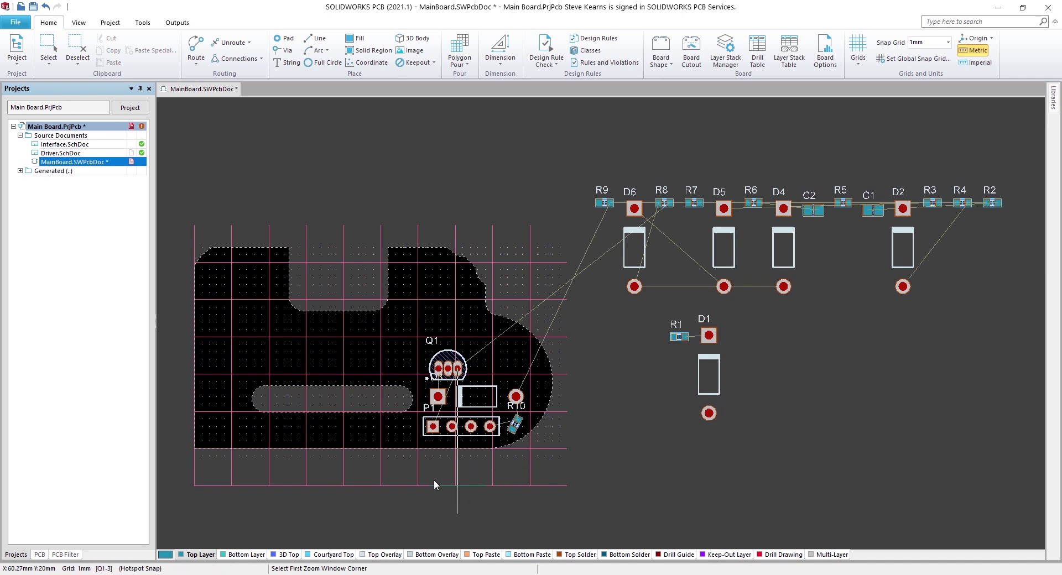
{"action": "left_click", "coordinate": [408, 485]}
{"action": "left_click", "coordinate": [725, 293]}
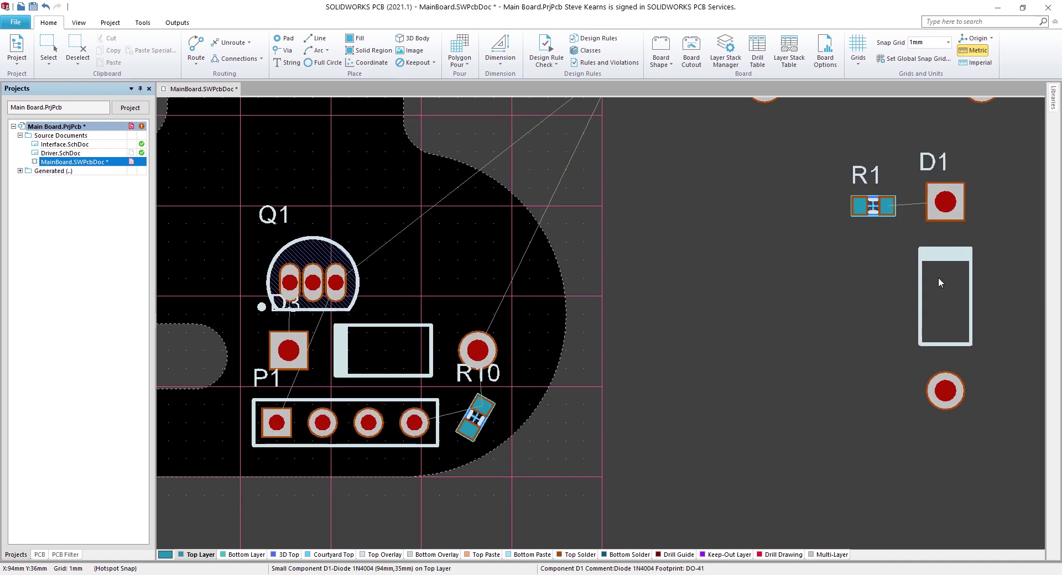
{"action": "left_click_drag", "start_coordinate": [938, 277], "coordinate": [433, 222]}
{"action": "key", "text": "l"}
{"action": "key", "text": "space"}
{"action": "key", "text": "space"}
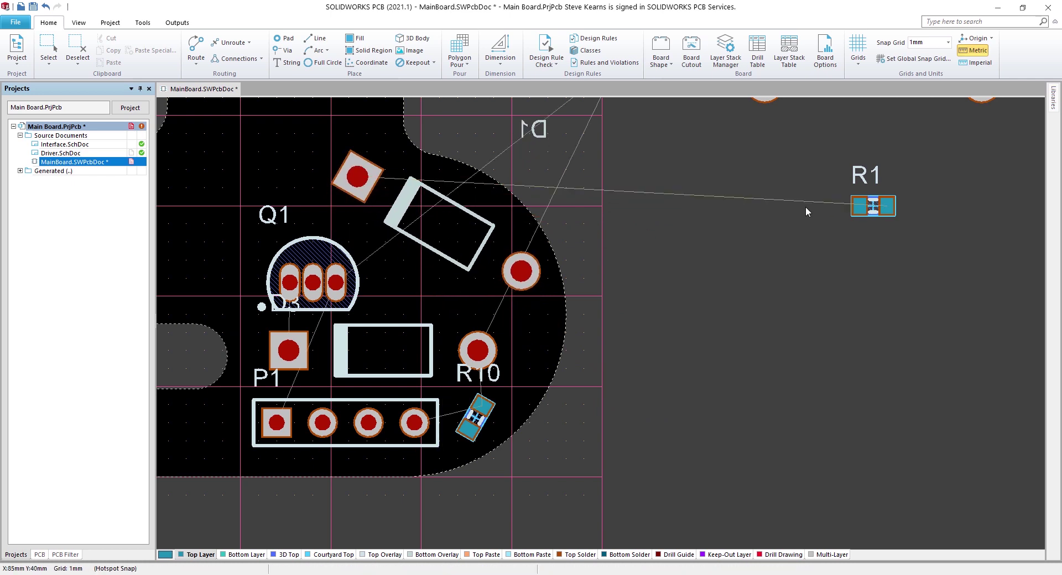
Flip resistor R1 to the bottom layer and place it between Q1 and D1
{"action": "left_click_drag", "start_coordinate": [859, 212], "coordinate": [649, 270]}
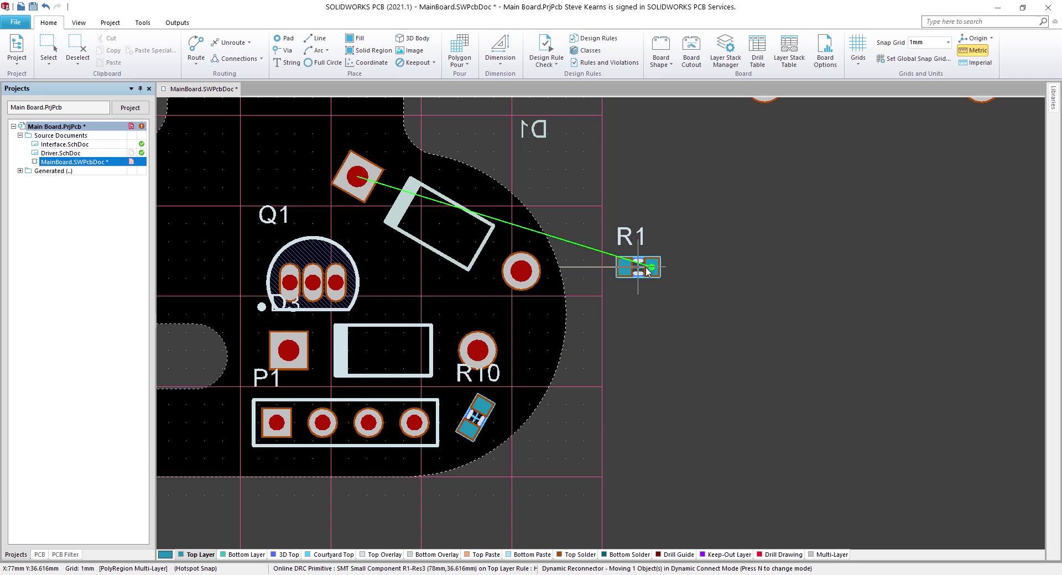
{"action": "key", "text": "l"}
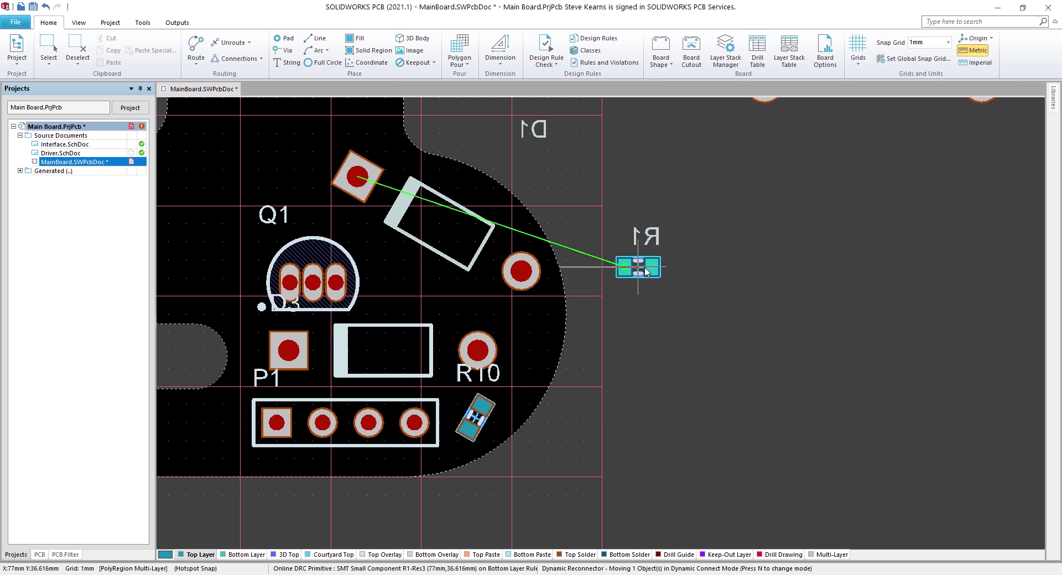
{"action": "left_click_drag", "start_coordinate": [644, 270], "coordinate": [391, 271]}
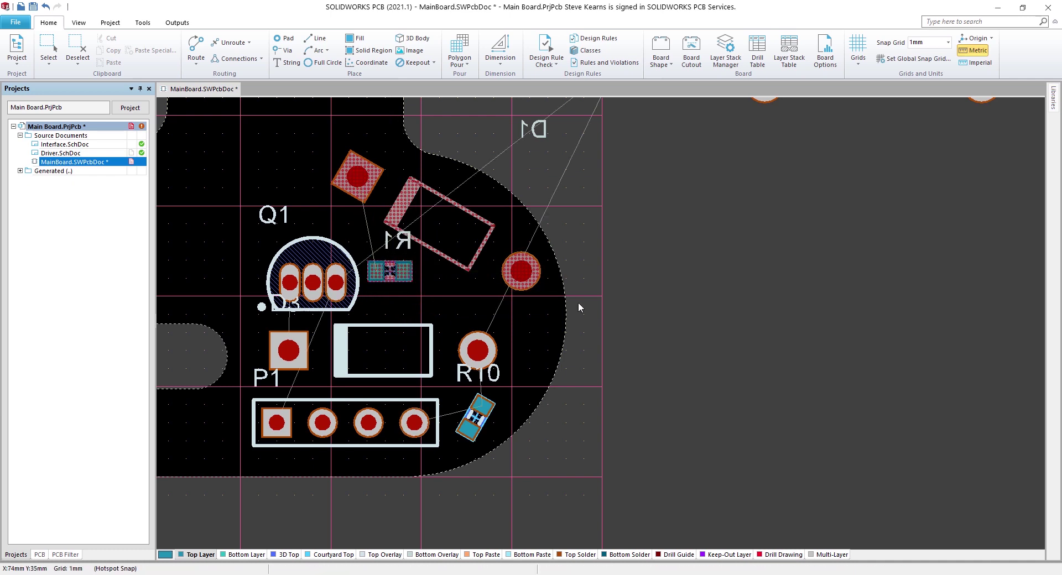
Move R1 closer to D3 in the 3D view, inspect both sides of the board and return to 2D
{"action": "key", "text": "3"}
{"action": "left_click_drag", "start_coordinate": [488, 301], "coordinate": [449, 287]}
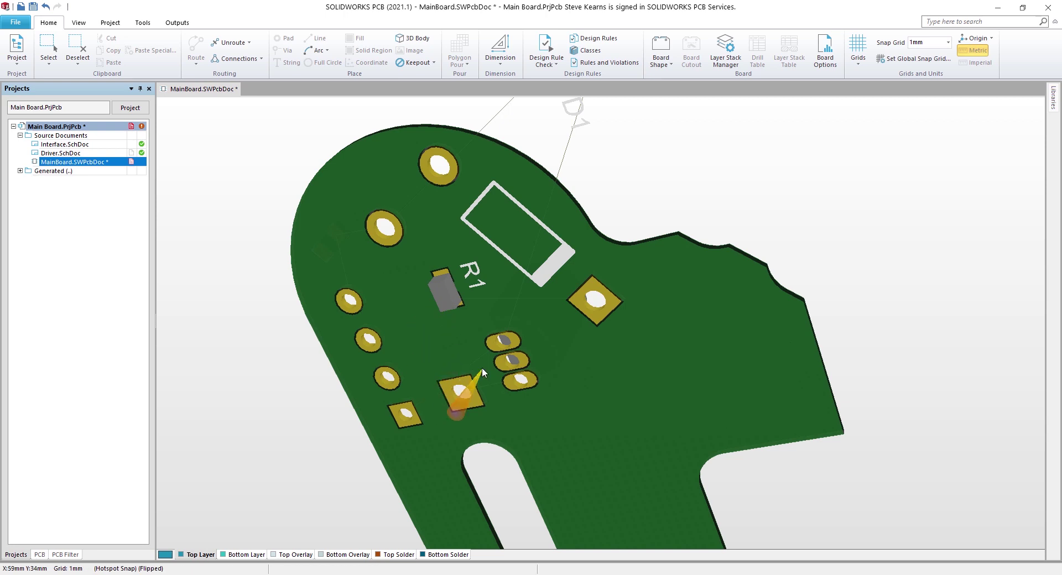
{"action": "left_click", "coordinate": [412, 302]}
{"action": "right_click_drag", "start_coordinate": [355, 237], "coordinate": [715, 505], "text": "shift"}
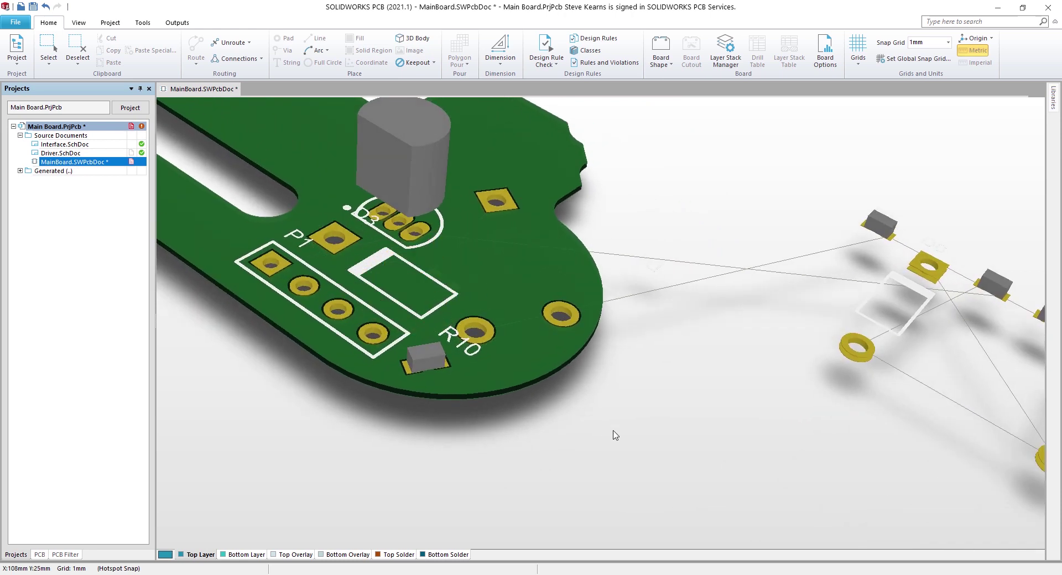
{"action": "left_click", "coordinate": [650, 439]}
{"action": "key", "text": "2"}
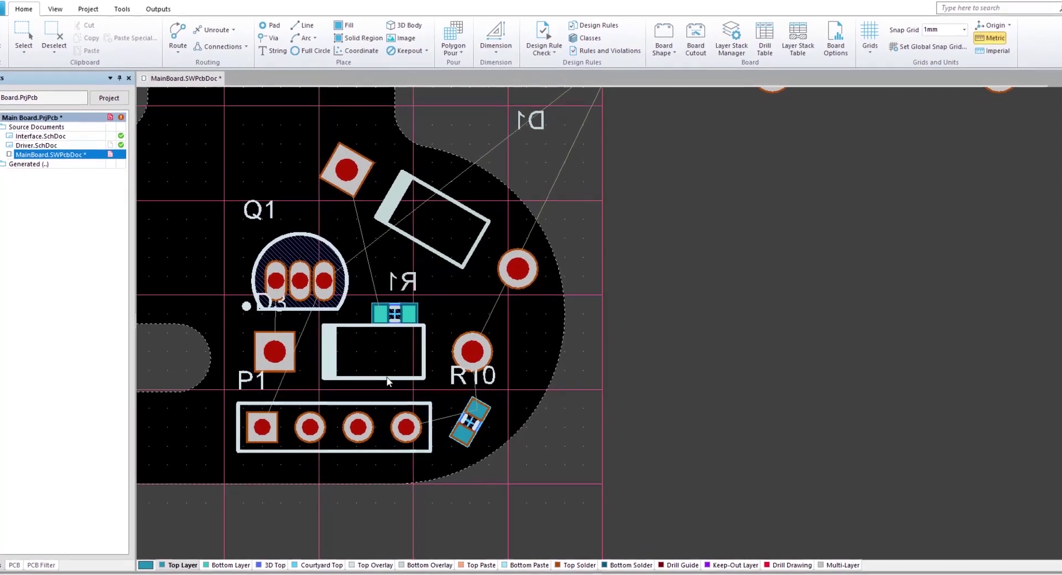
Review diode D3's component properties, checking its DO-41 footprint and source library
{"action": "right_click", "coordinate": [381, 369]}
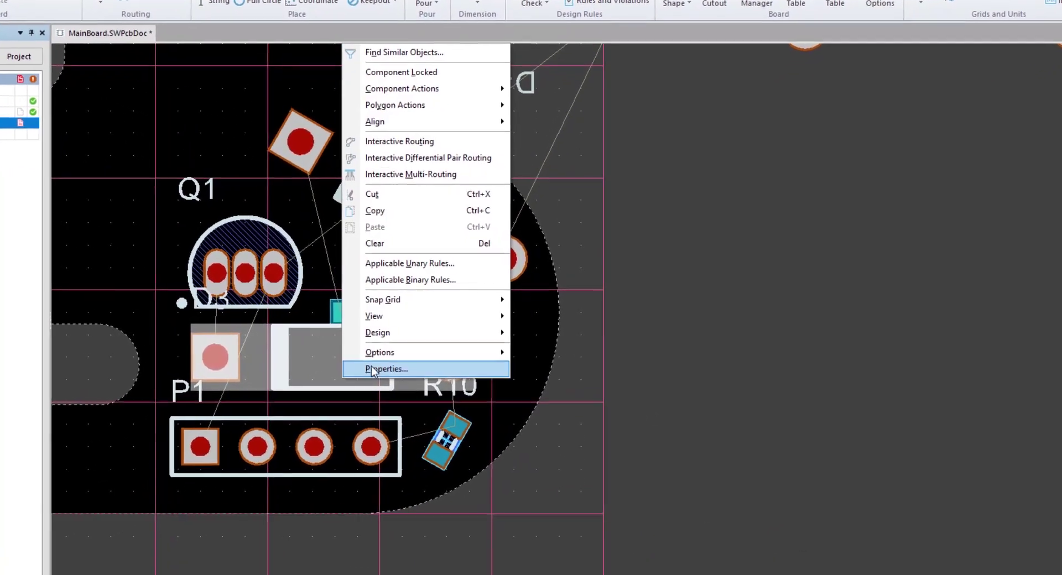
{"action": "left_click", "coordinate": [381, 369]}
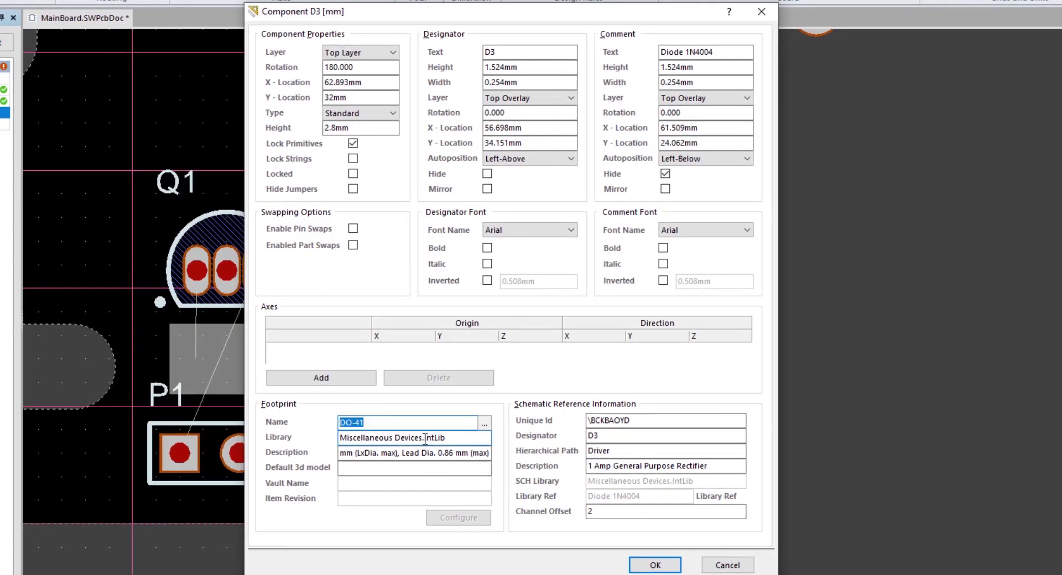
{"action": "left_click_drag", "start_coordinate": [423, 441], "coordinate": [352, 444]}
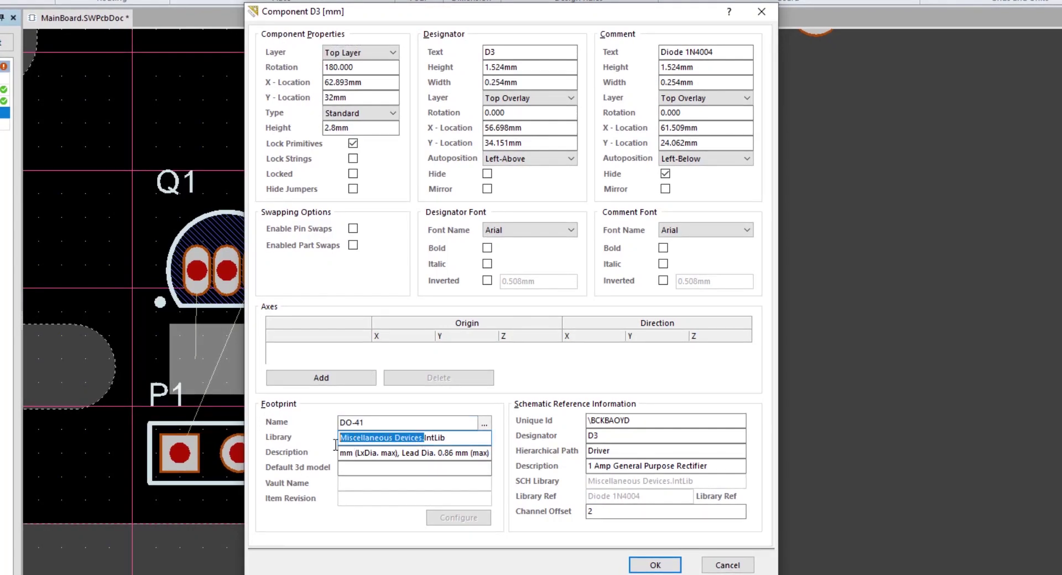
{"action": "left_click", "coordinate": [655, 565]}
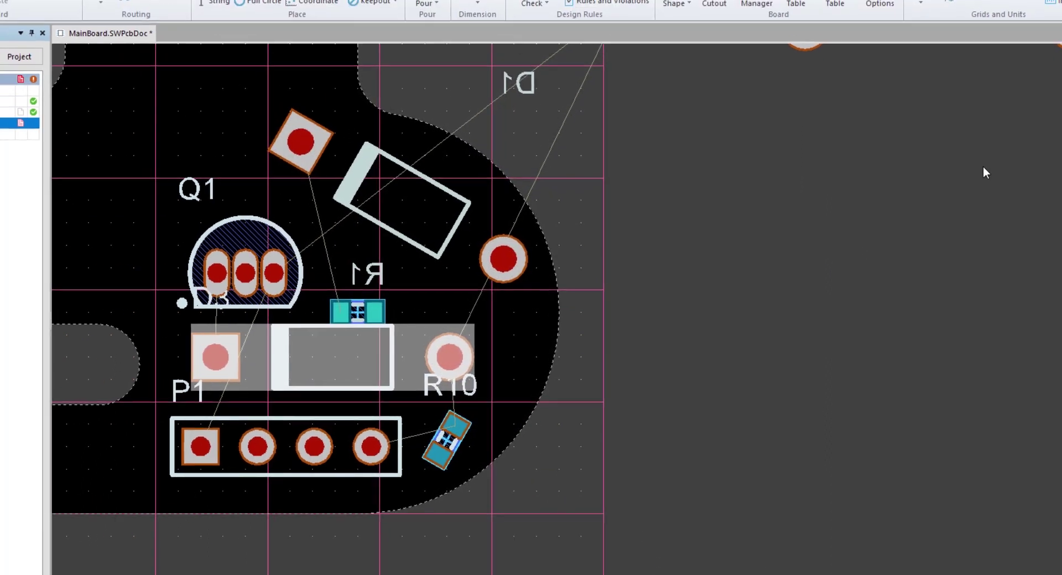
Open the DO-41 footprint from Library1_SK.PcbLib for editing, switch to imperial units and check its 3D model before returning to 2D
{"action": "left_click", "coordinate": [1052, 98]}
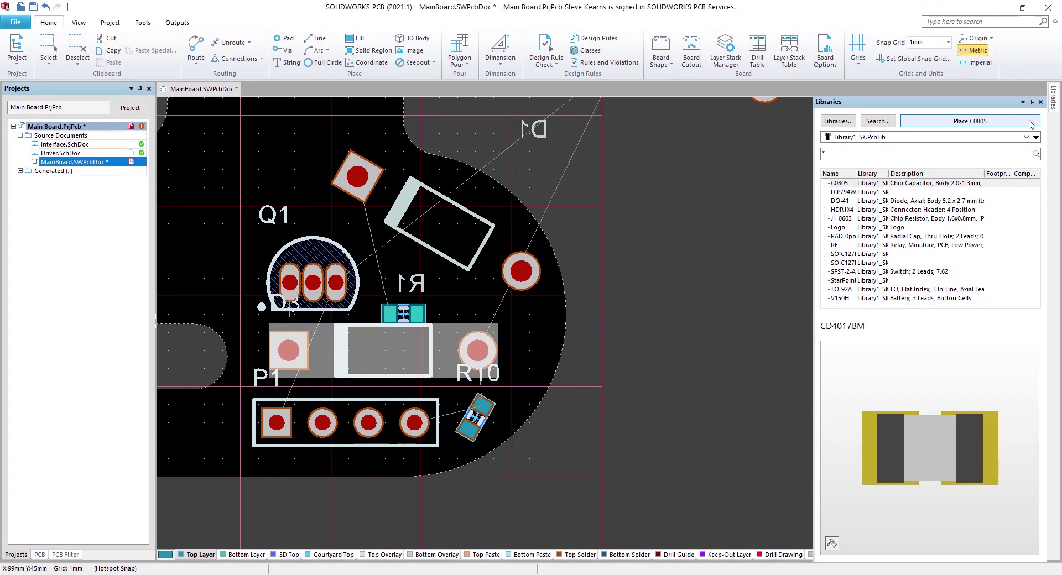
{"action": "left_click", "coordinate": [889, 201]}
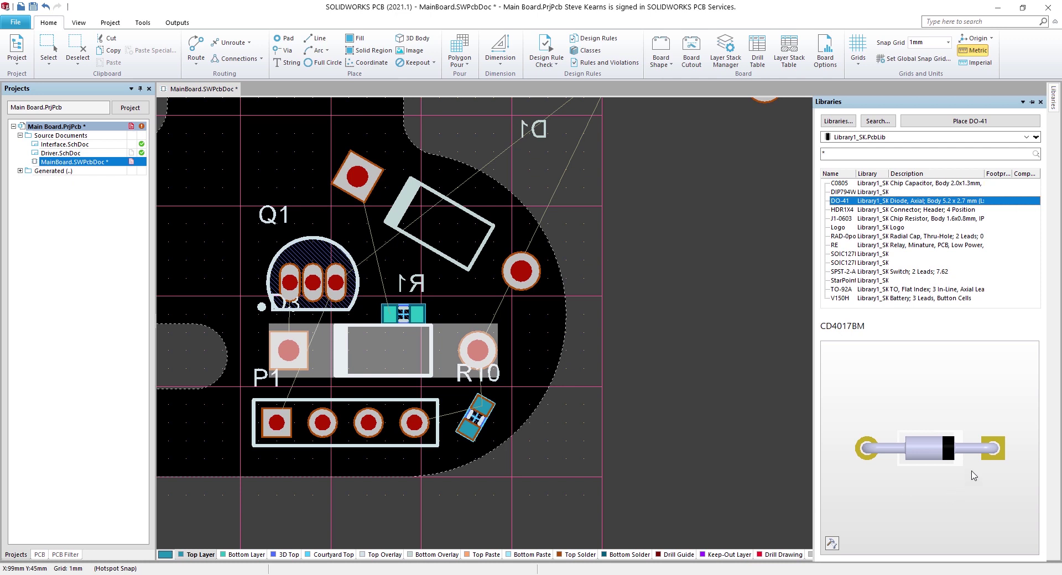
{"action": "right_click", "coordinate": [869, 206]}
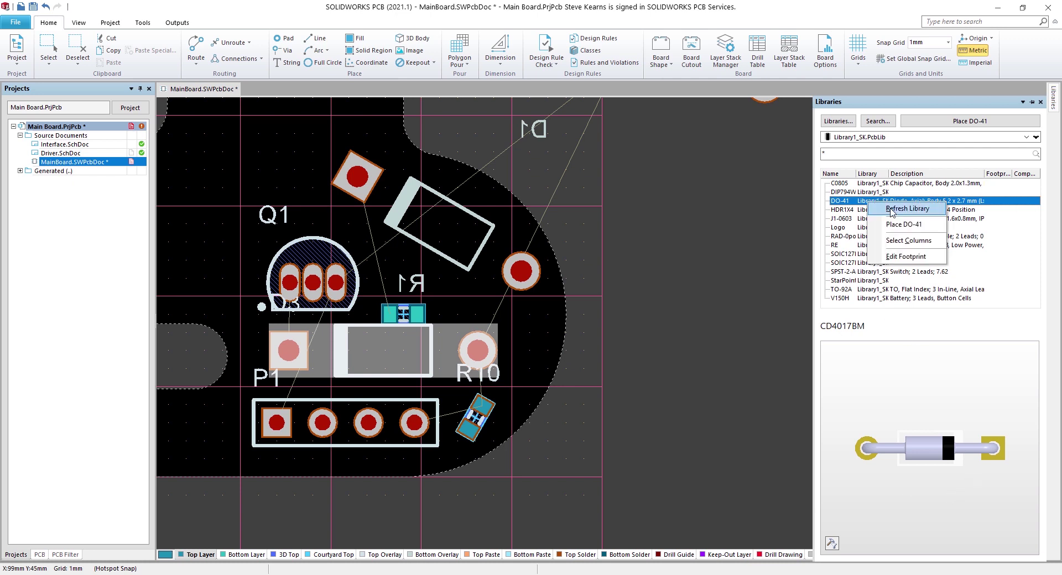
{"action": "left_click", "coordinate": [903, 258]}
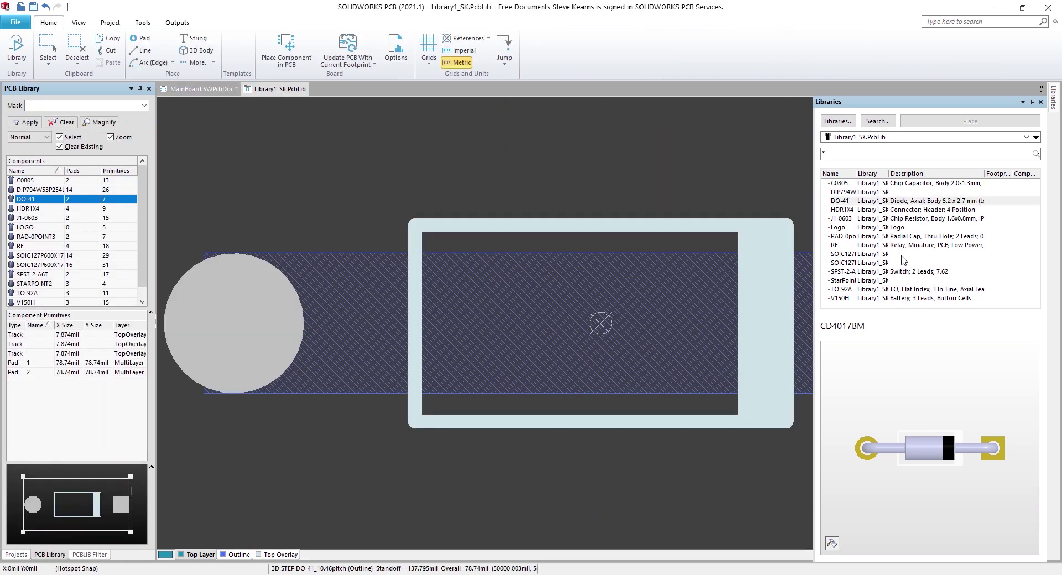
{"action": "key", "text": "q"}
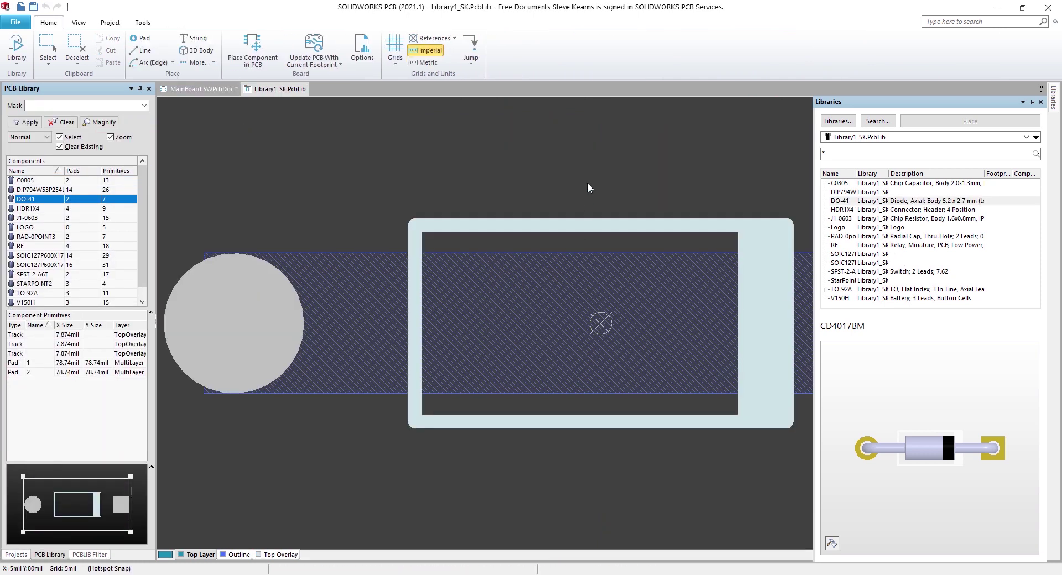
{"action": "key", "text": "3"}
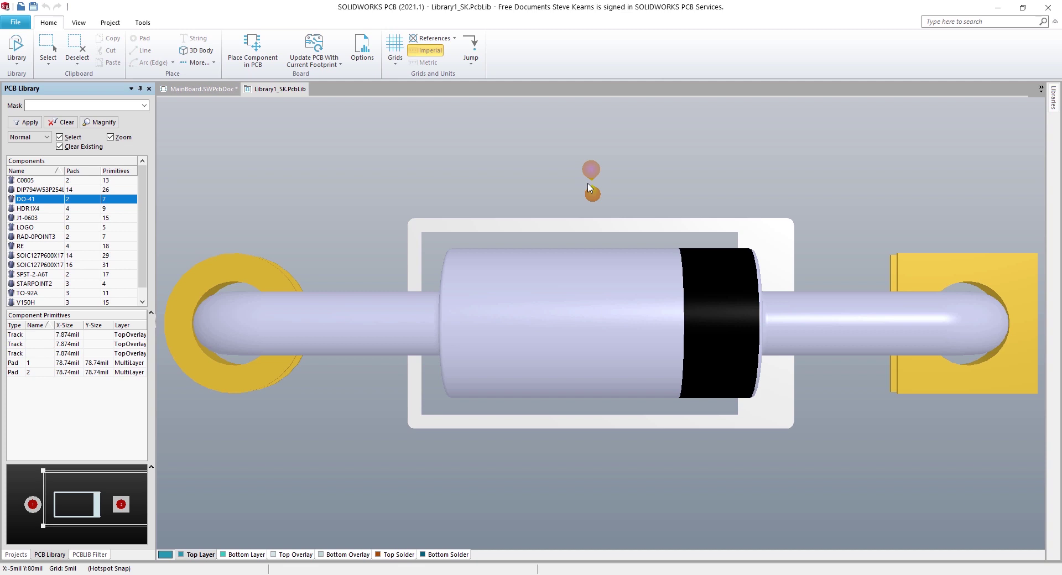
{"action": "key", "text": "2"}
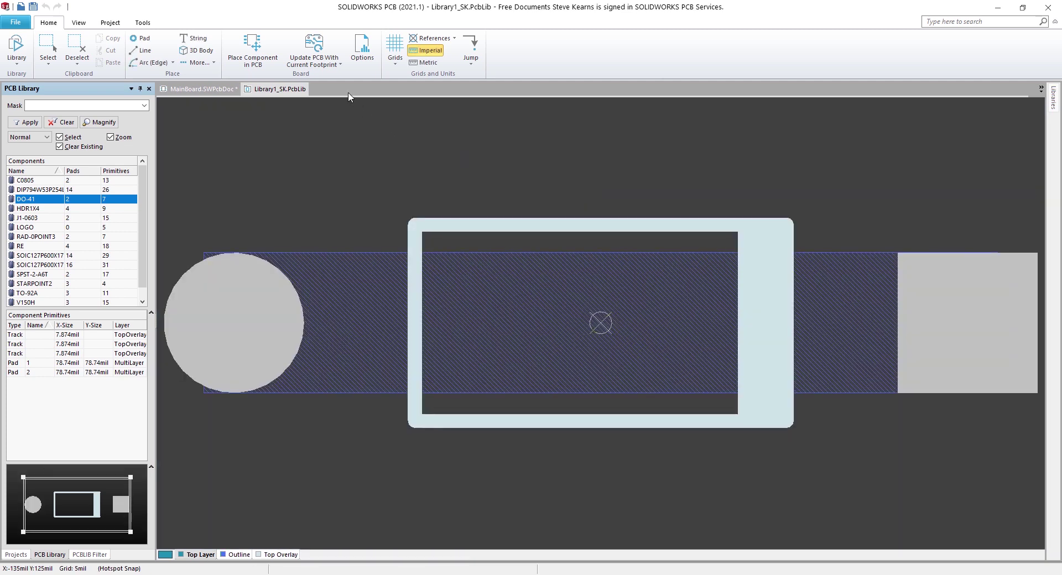
Update the PCB with all library footprints, keeping all primitives and pad attributes included, and close the library document
{"action": "left_click", "coordinate": [340, 65]}
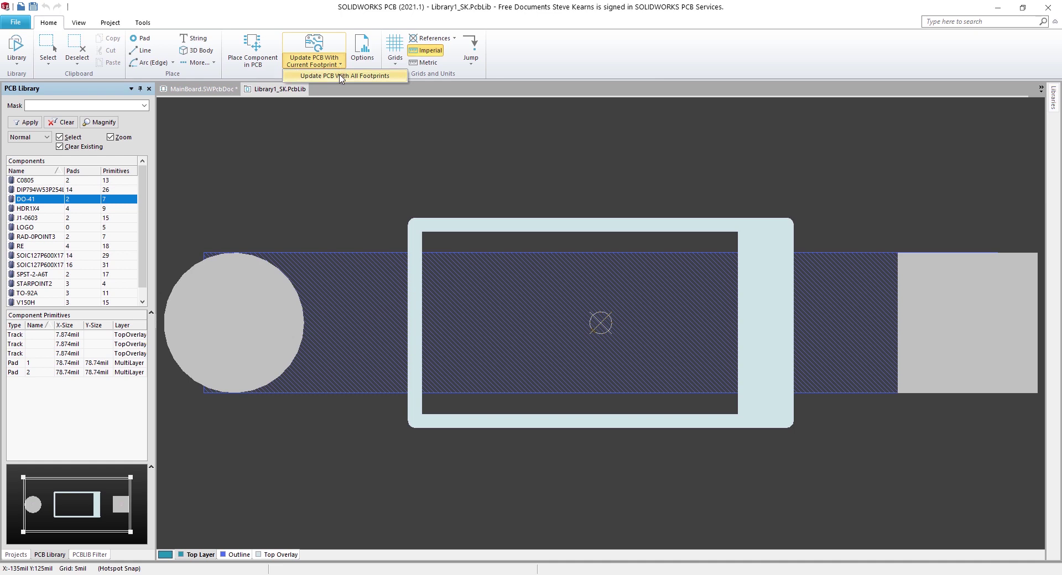
{"action": "left_click", "coordinate": [340, 76]}
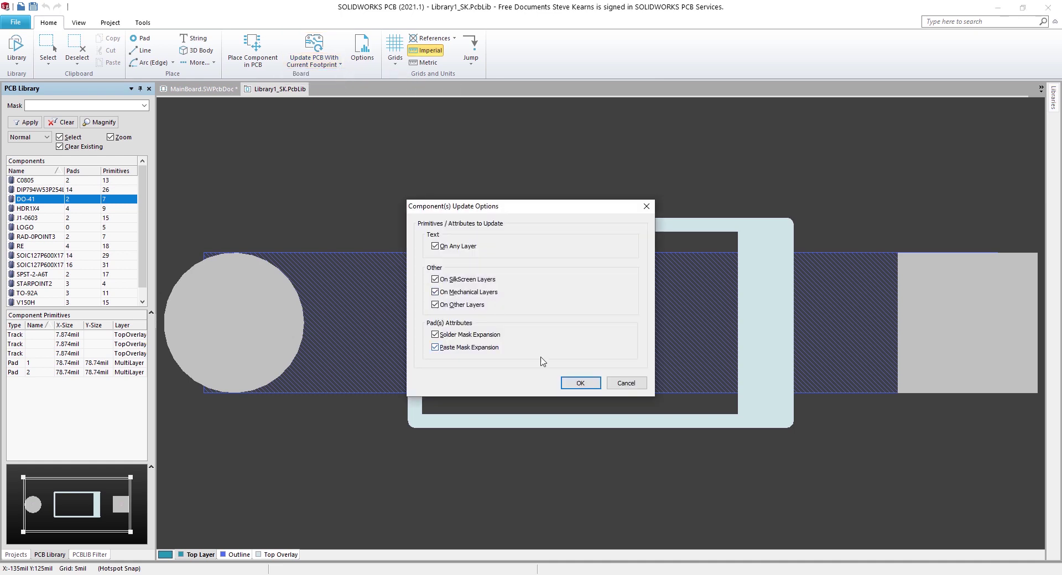
{"action": "left_click", "coordinate": [578, 383]}
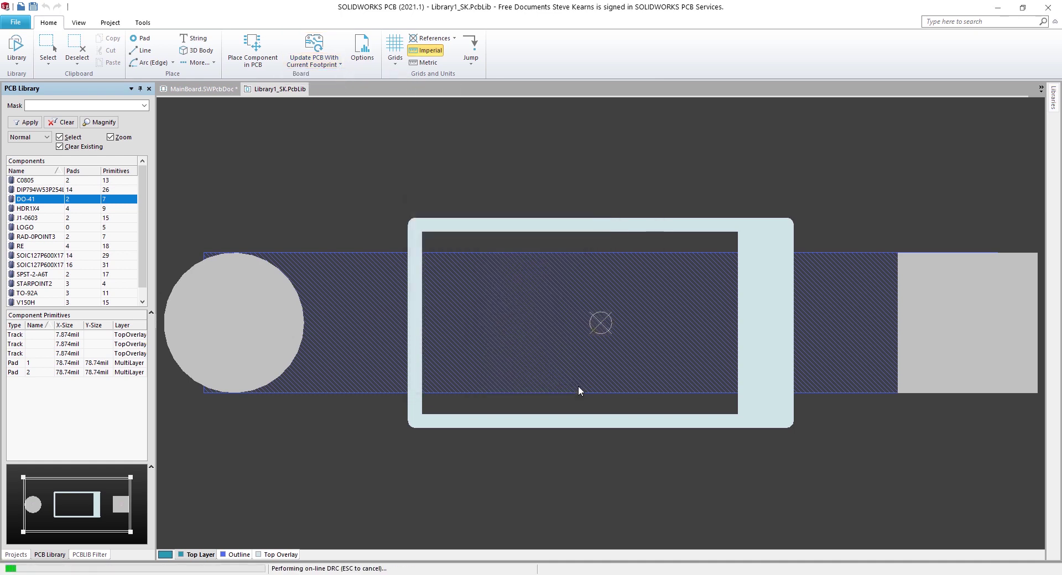
{"action": "right_click", "coordinate": [275, 91]}
{"action": "left_click", "coordinate": [287, 98]}
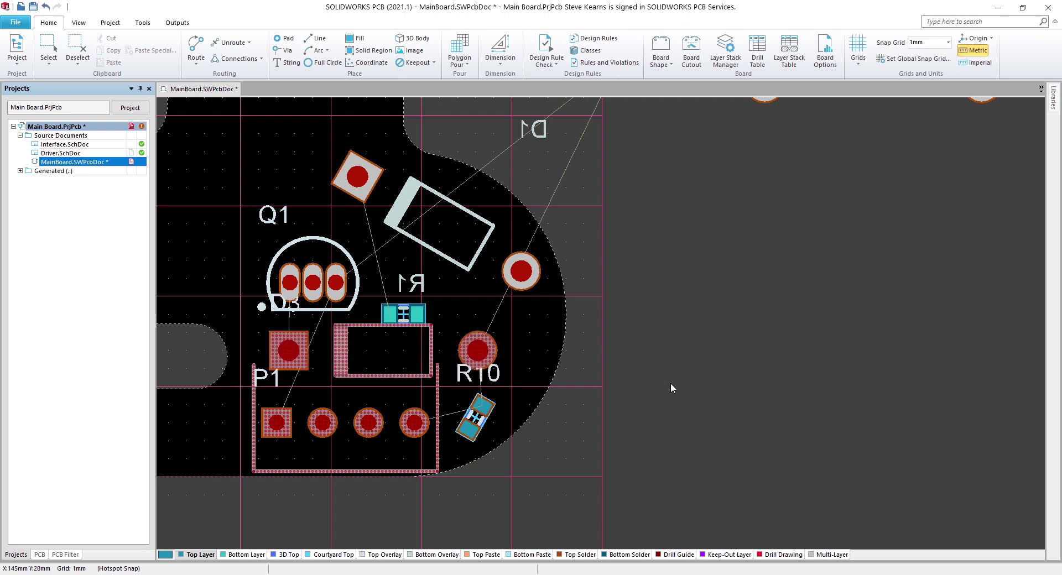
Inspect the clearance between P1 and D3 in the 3D view from different angles and return to 2D
{"action": "key", "text": "3"}
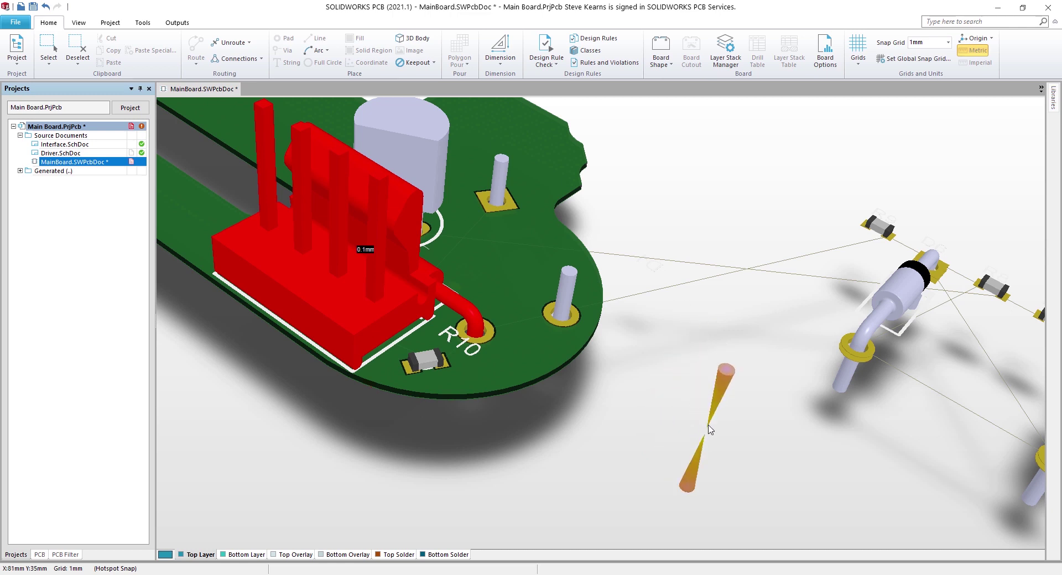
{"action": "key", "text": "shift"}
{"action": "right_click_drag", "start_coordinate": [709, 502], "coordinate": [710, 255], "text": "shift"}
{"action": "key", "text": "2"}
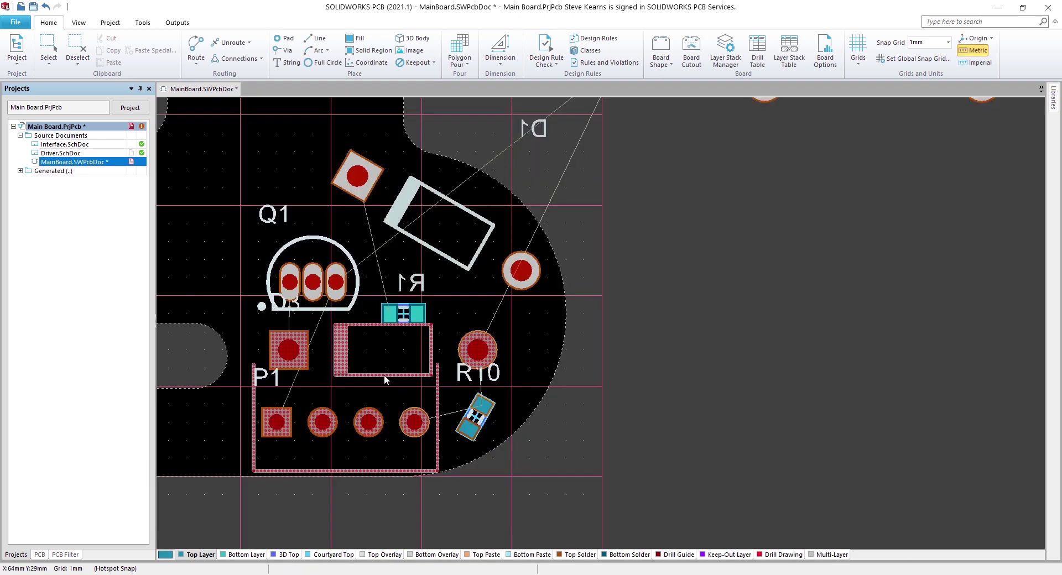
Move Q1 up and away from D3, and shift D3 up to clear P1
{"action": "left_click_drag", "start_coordinate": [329, 293], "coordinate": [294, 234]}
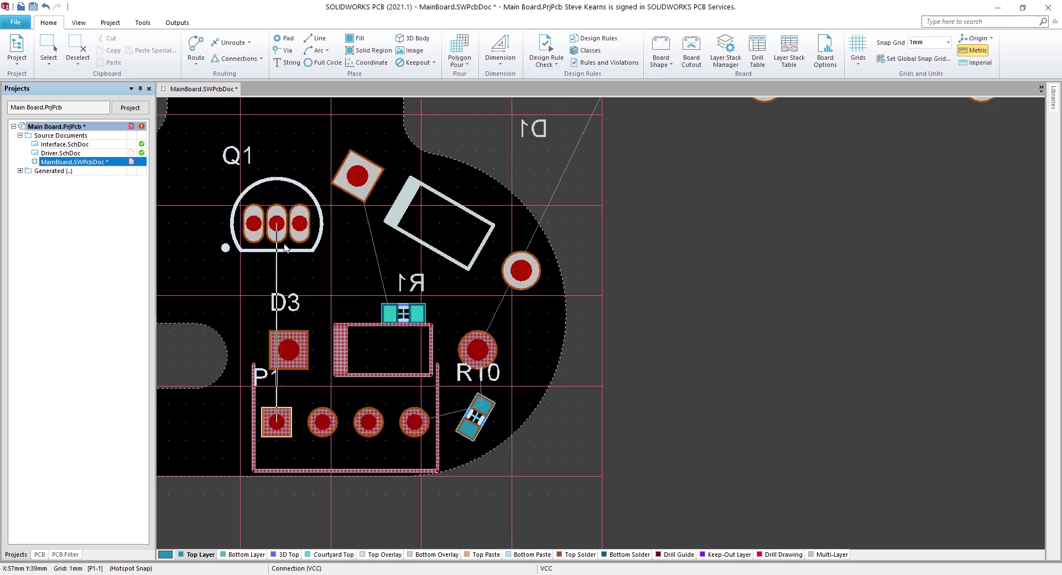
{"action": "left_click_drag", "start_coordinate": [384, 340], "coordinate": [342, 316]}
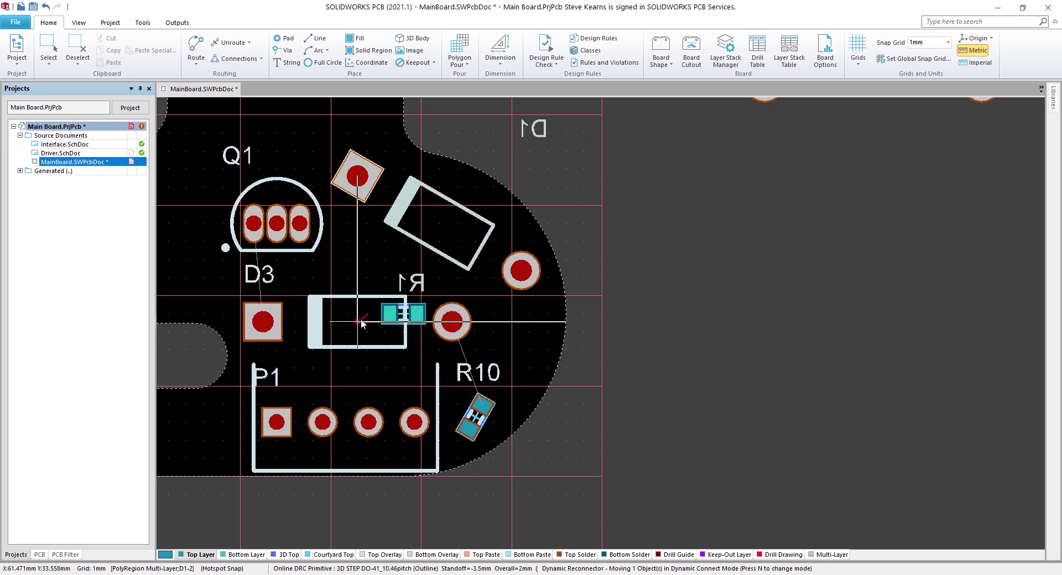
{"action": "scroll", "coordinate": [535, 374], "scroll_direction": "down", "scroll_amount": 3, "text": "ctrl"}
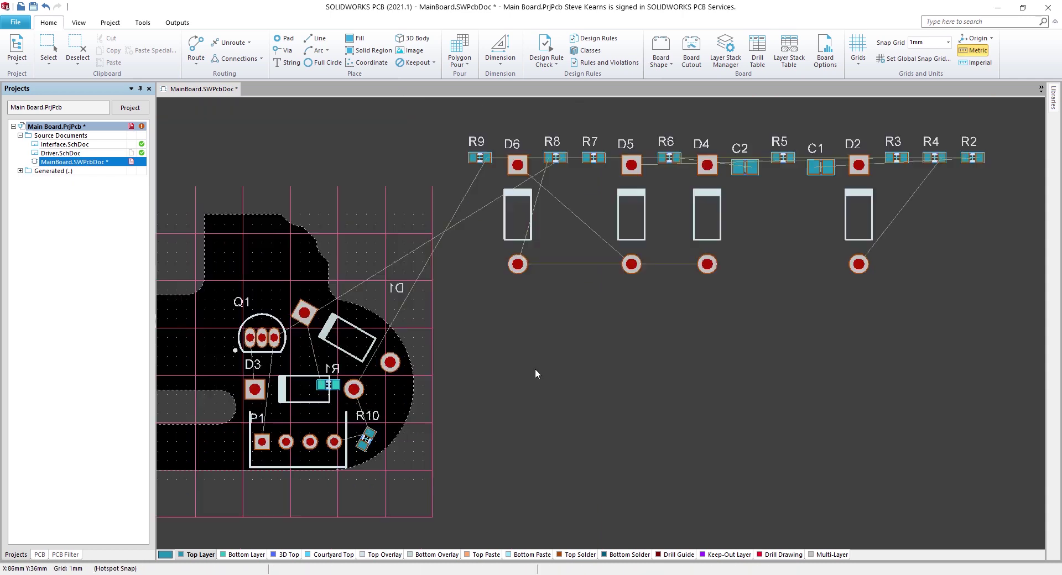
Bring the schematic changes into MainBoard.SWPcbDoc, validating and executing the engineering change order for the added components and nets
{"action": "left_click", "coordinate": [16, 50]}
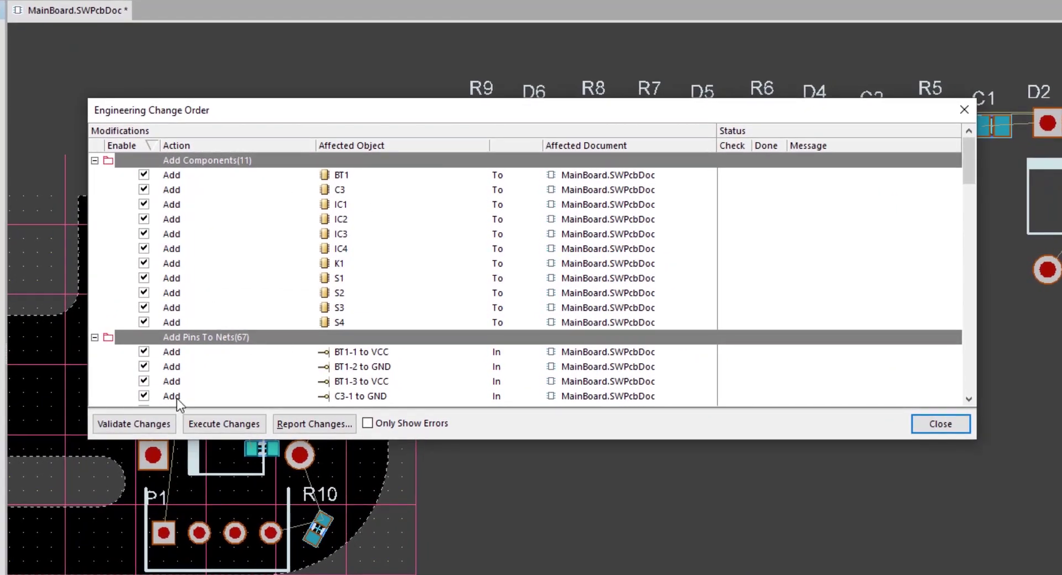
{"action": "left_click", "coordinate": [150, 424]}
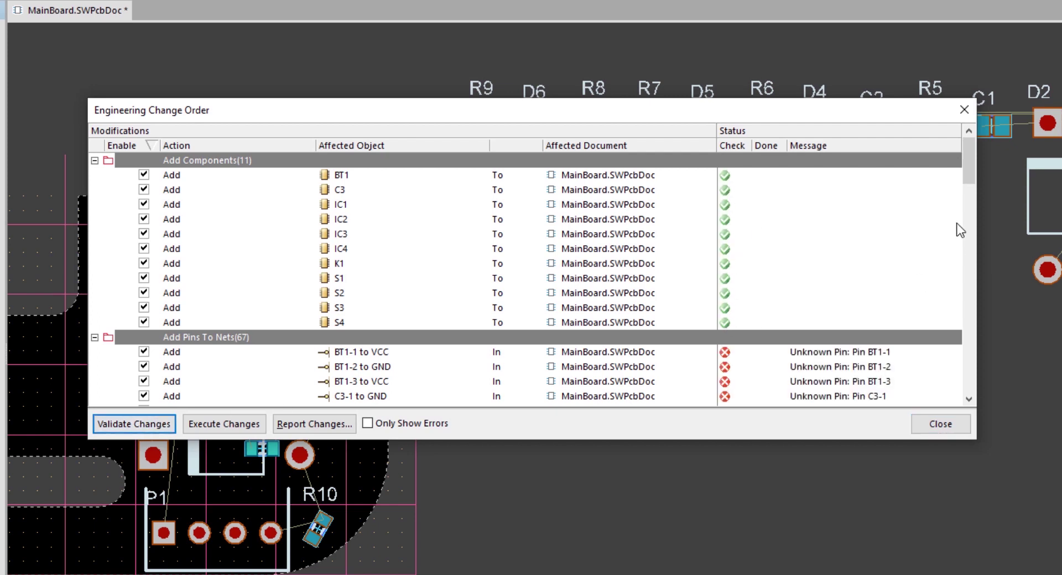
{"action": "left_click_drag", "start_coordinate": [969, 177], "coordinate": [969, 203]}
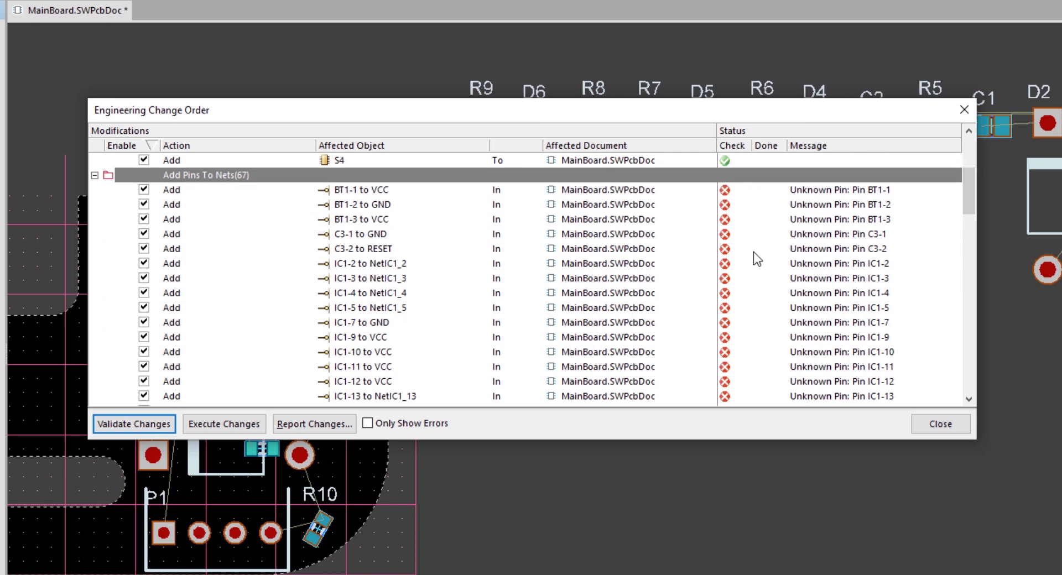
{"action": "left_click", "coordinate": [218, 430]}
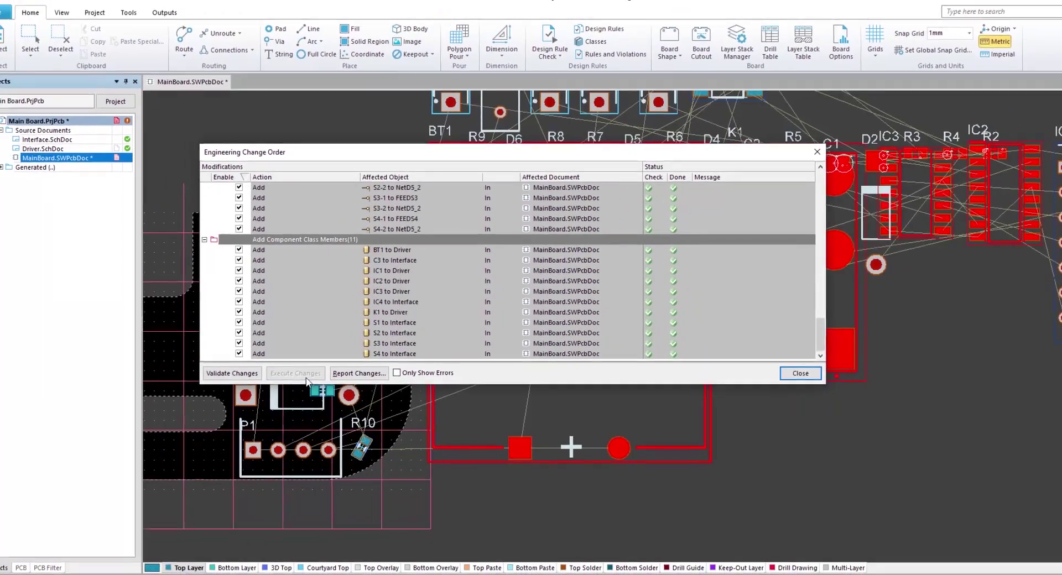
Preview the engineering change order report and close the change order
{"action": "left_click", "coordinate": [363, 370]}
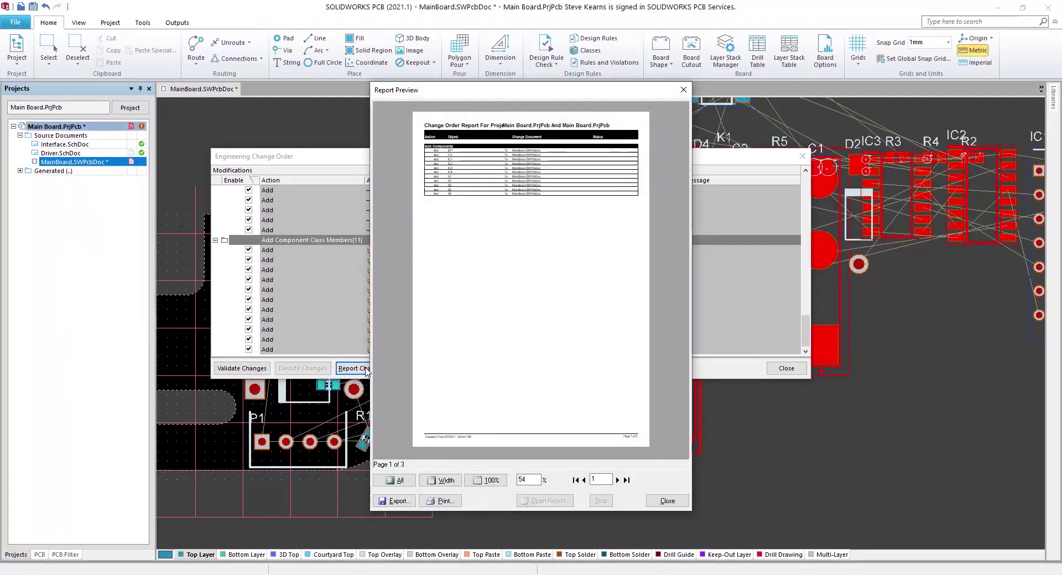
{"action": "left_click", "coordinate": [667, 501]}
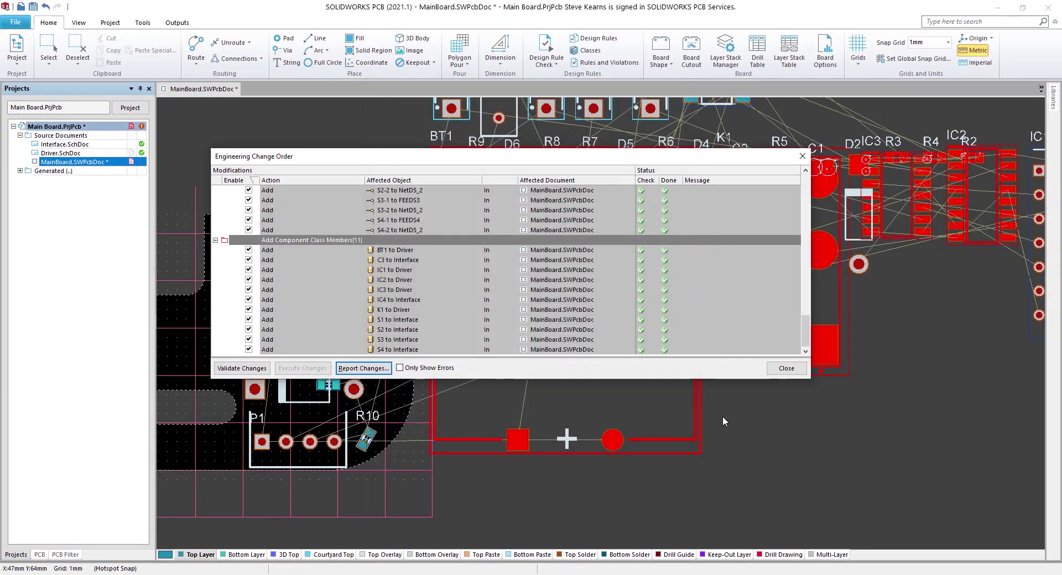
{"action": "left_click", "coordinate": [780, 374]}
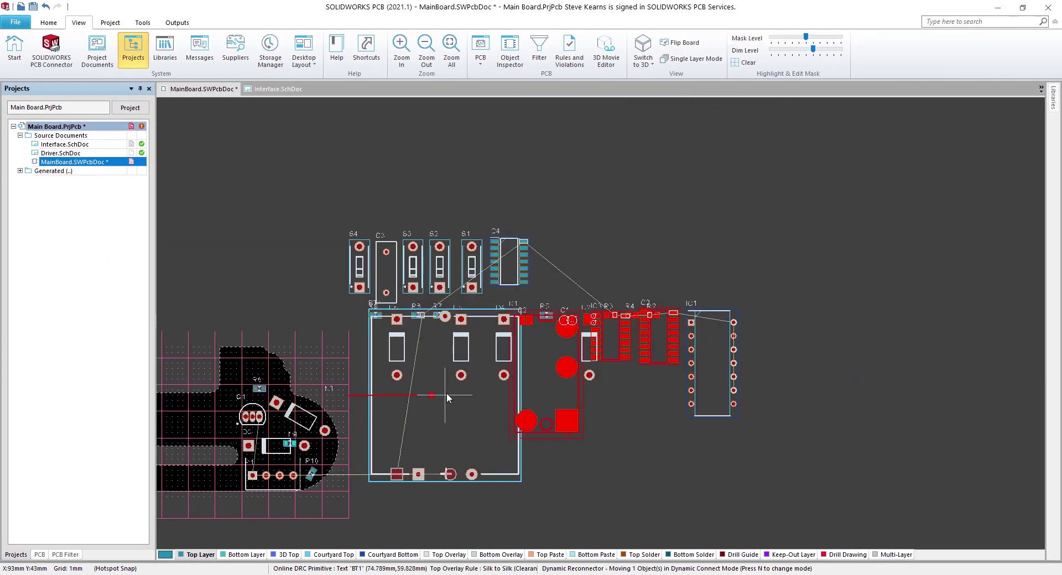
Spread out the imported parts outside the board, moving BT1 above the others and K1, IC3 and IC2 into clear space below
{"action": "left_click_drag", "start_coordinate": [446, 398], "coordinate": [632, 207]}
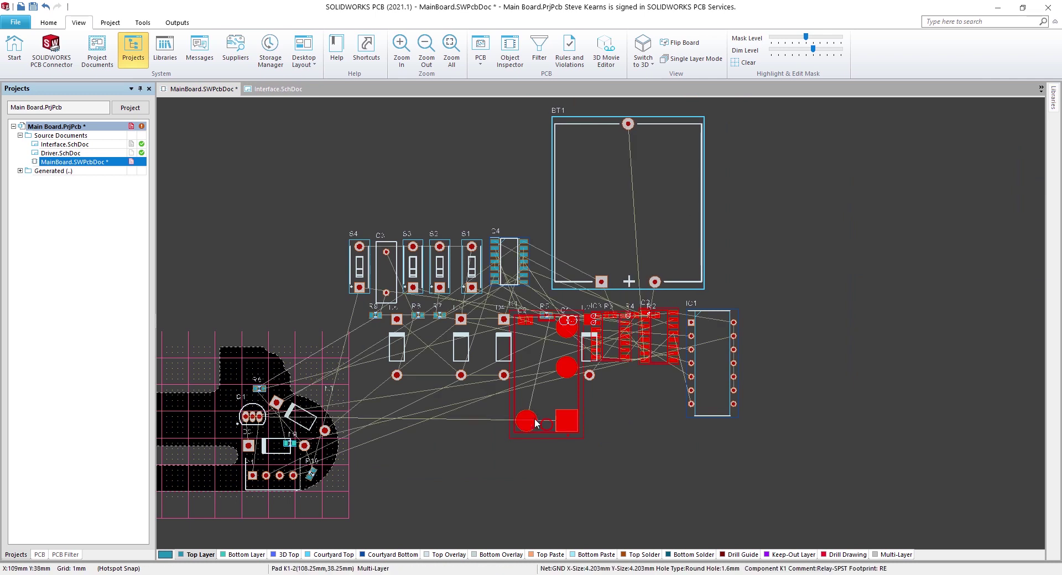
{"action": "left_click_drag", "start_coordinate": [529, 425], "coordinate": [424, 461]}
{"action": "left_click_drag", "start_coordinate": [610, 337], "coordinate": [494, 470]}
{"action": "left_click_drag", "start_coordinate": [658, 337], "coordinate": [564, 427]}
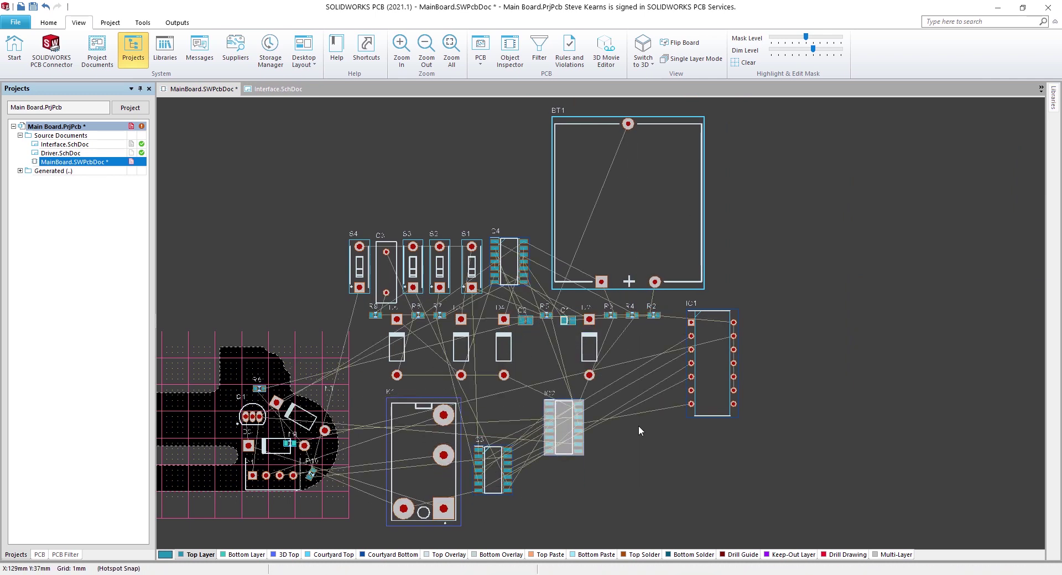
Split the view vertically to show the Interface schematic beside the board, cross-probe C2 and place it next to R6
{"action": "right_click", "coordinate": [219, 92]}
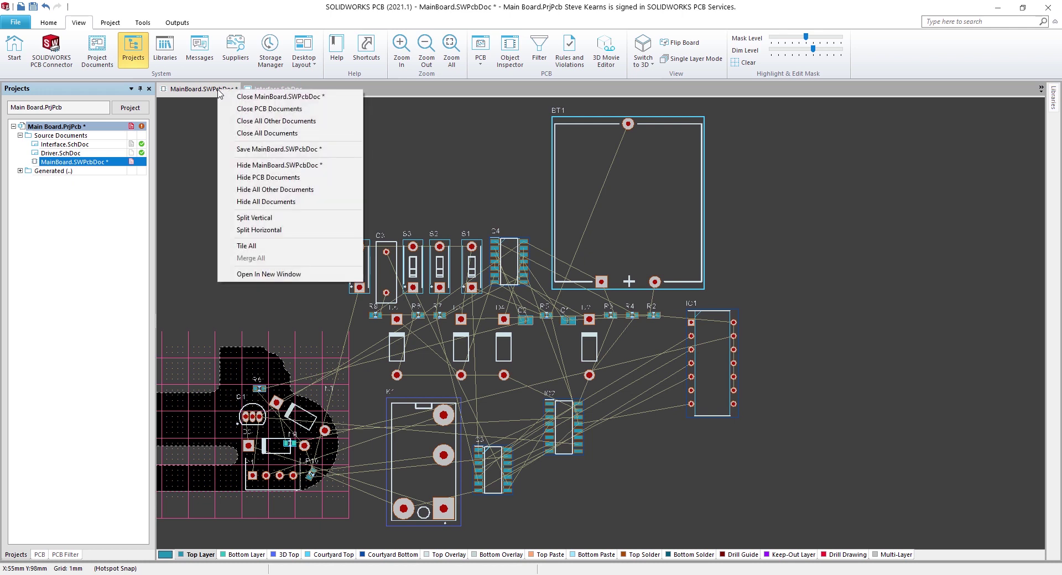
{"action": "left_click", "coordinate": [236, 218]}
{"action": "left_click", "coordinate": [70, 50]}
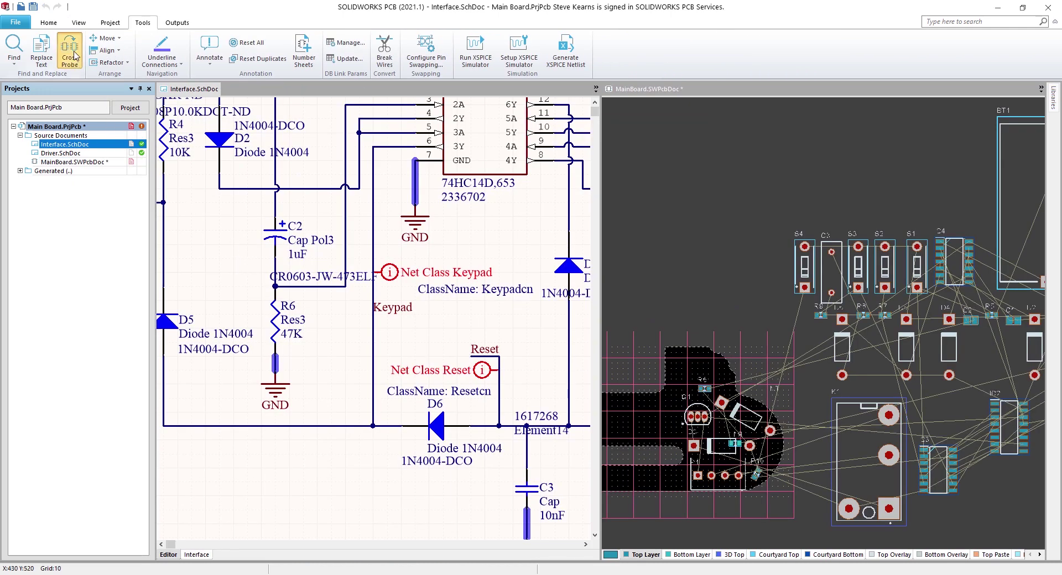
{"action": "left_click", "coordinate": [391, 392]}
{"action": "left_click", "coordinate": [337, 462]}
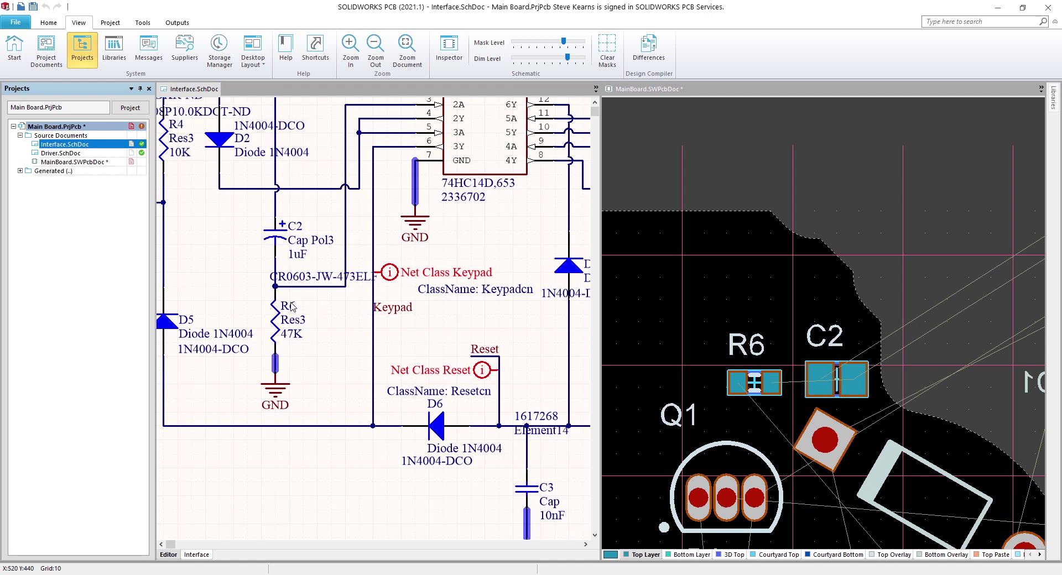
Cross-probe IC4 from the Interface schematic to locate it in the board layout
{"action": "scroll", "coordinate": [461, 191], "scroll_direction": "down", "scroll_amount": 1, "text": "ctrl"}
{"action": "right_click_drag", "start_coordinate": [461, 191], "coordinate": [449, 258]}
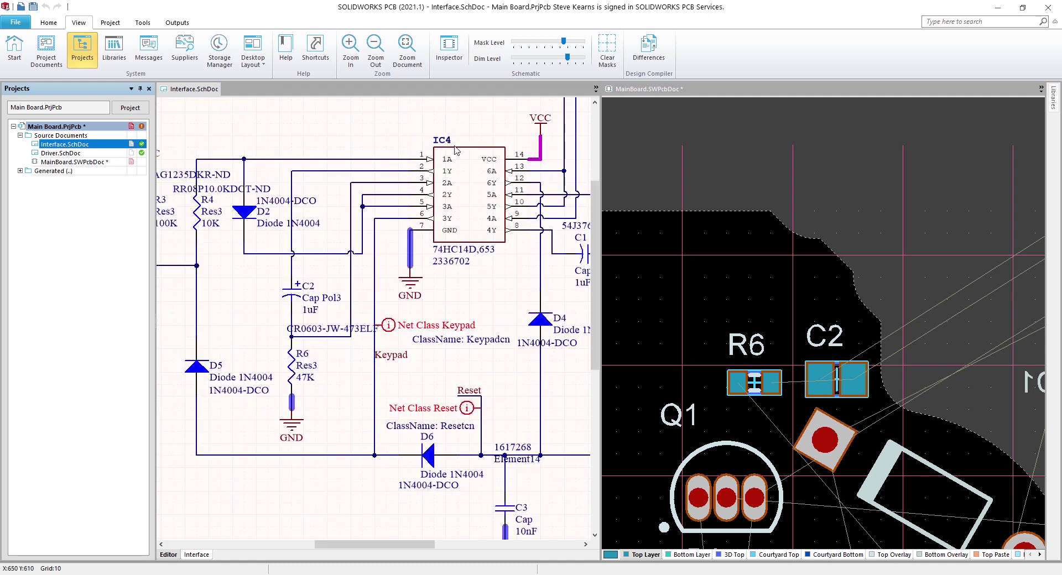
{"action": "left_click", "coordinate": [142, 23]}
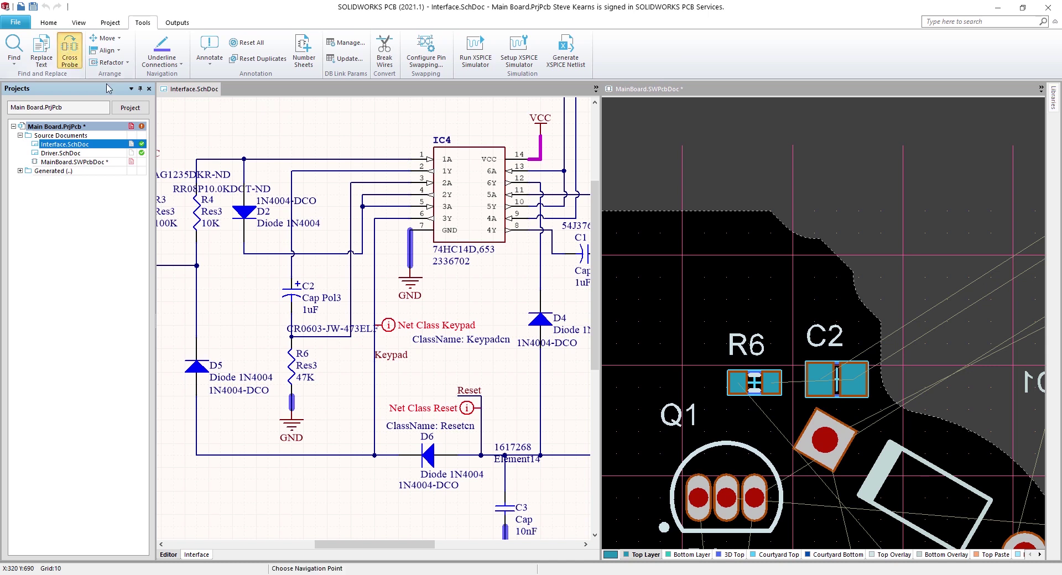
{"action": "left_click", "coordinate": [474, 154]}
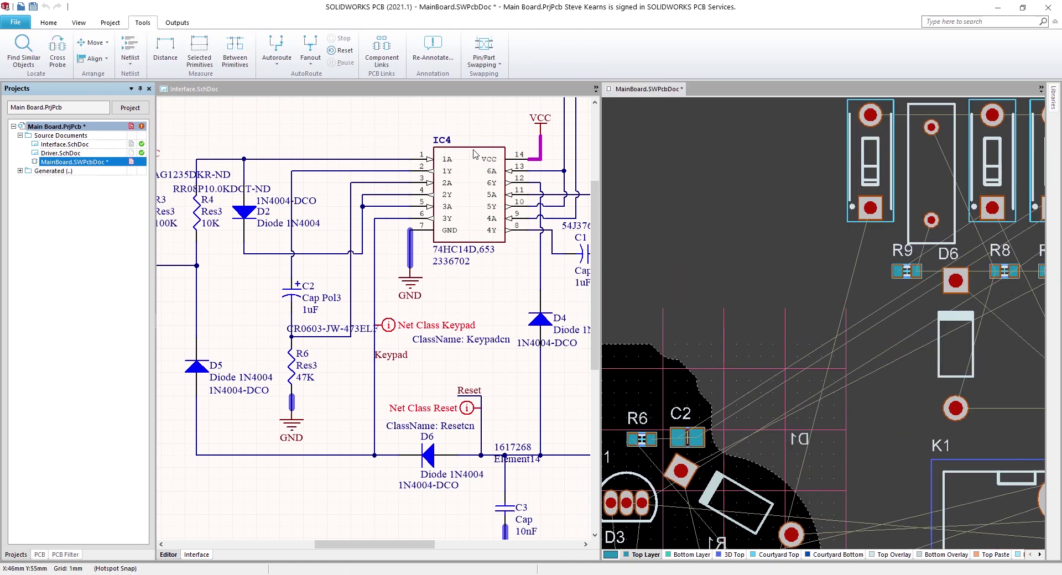
{"action": "left_click", "coordinate": [756, 162]}
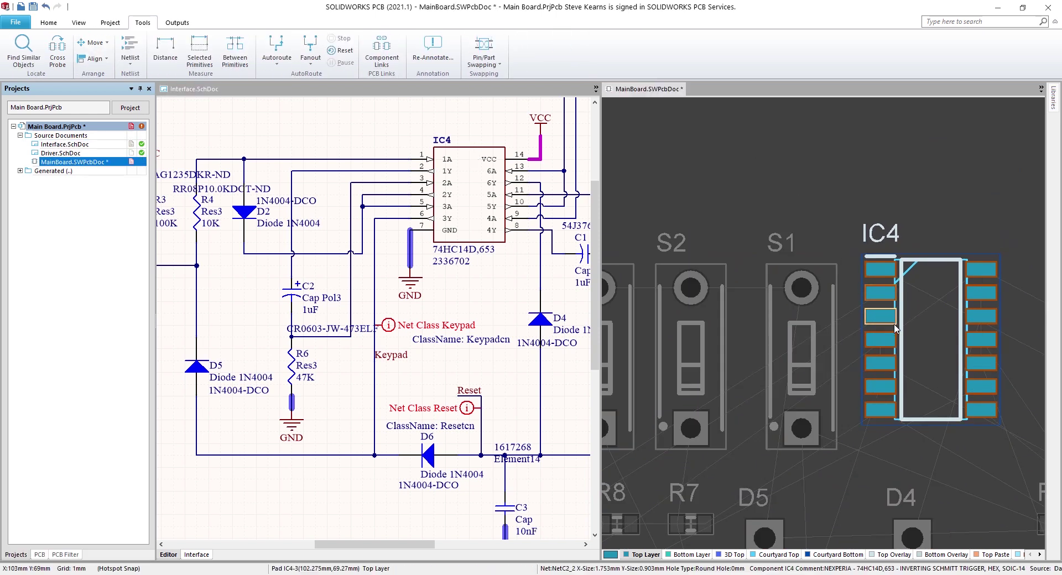
Move IC4 onto the board's upper lobe above Q1 and rotate it so its pin rows run horizontally
{"action": "left_click_drag", "start_coordinate": [922, 339], "coordinate": [715, 423]}
{"action": "scroll", "coordinate": [910, 340], "scroll_direction": "down", "scroll_amount": 1, "text": "ctrl"}
{"action": "scroll", "coordinate": [911, 340], "scroll_direction": "down", "scroll_amount": 5, "text": "ctrl"}
{"action": "scroll", "coordinate": [765, 406], "scroll_direction": "up", "scroll_amount": 4, "text": "ctrl"}
{"action": "key", "text": "space"}
{"action": "key", "text": "space"}
{"action": "key", "text": "space"}
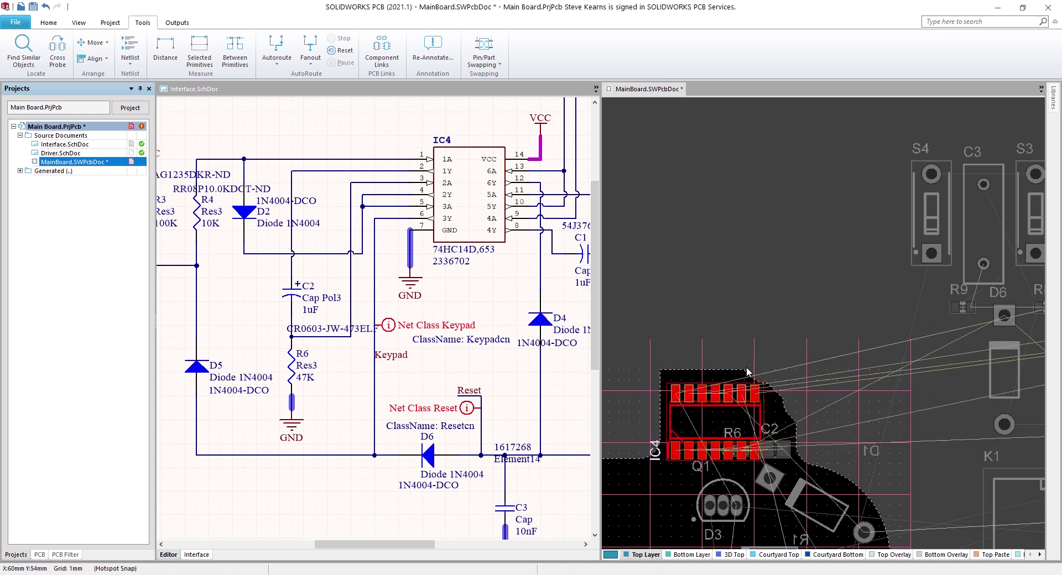
Move C2 out from under IC4 to the board edge beside it and rotate it to stand vertically
{"action": "scroll", "coordinate": [745, 469], "scroll_direction": "up", "scroll_amount": 3, "text": "ctrl"}
{"action": "left_click_drag", "start_coordinate": [815, 433], "coordinate": [823, 389]}
{"action": "key", "text": "space"}
{"action": "key", "text": "space"}
{"action": "key", "text": "space"}
Pick R6 from the overlapping parts and move it into the gap between IC4 and Q1
{"action": "left_click", "coordinate": [709, 422]}
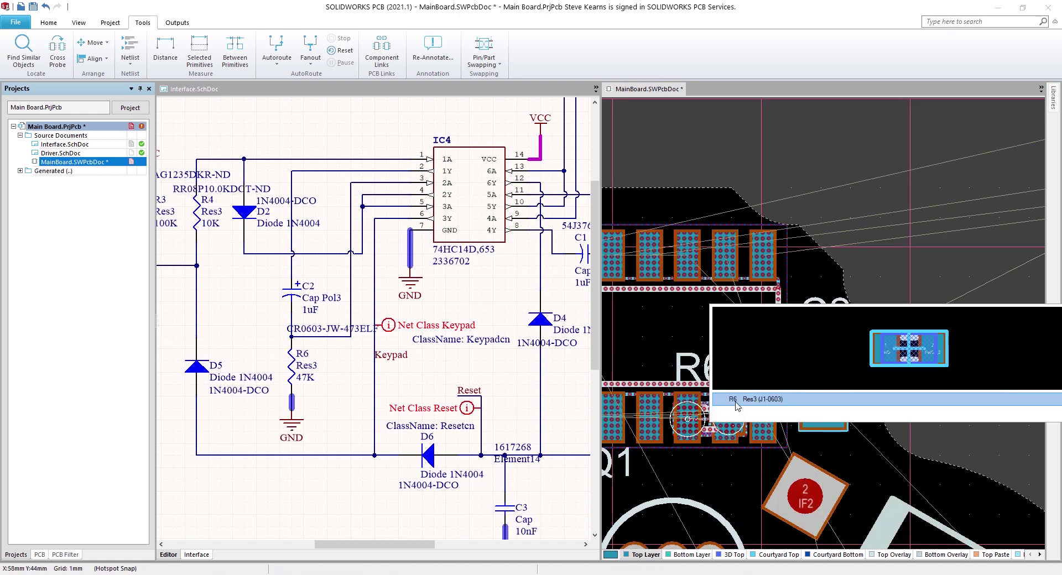
{"action": "left_click", "coordinate": [736, 400]}
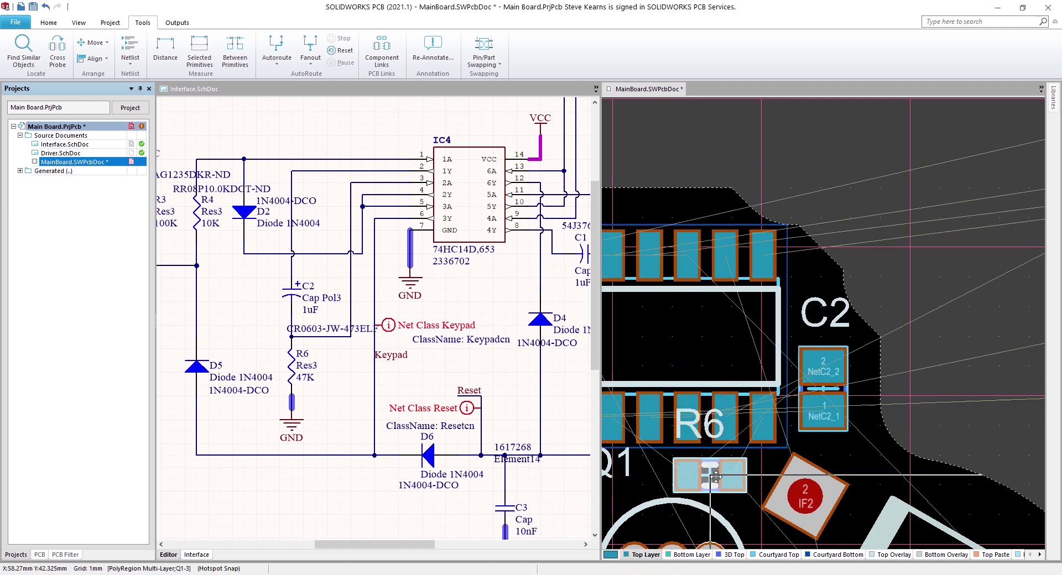